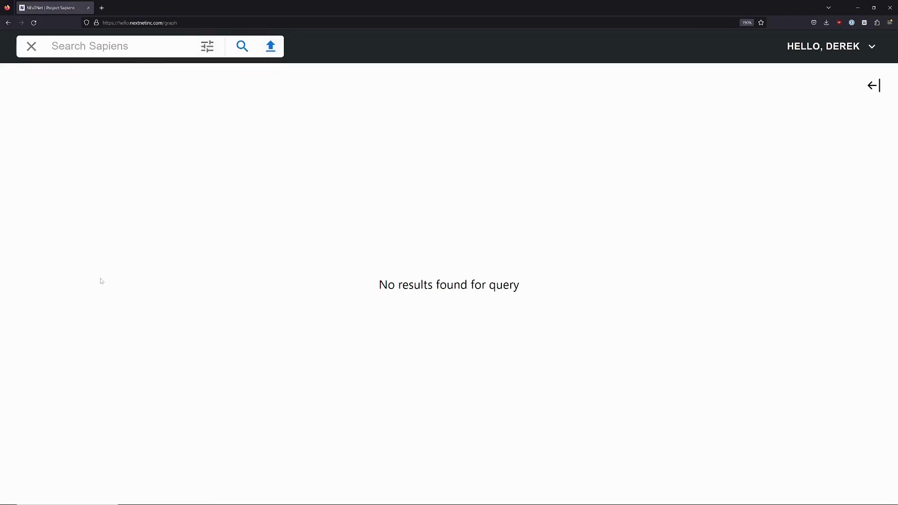
Search Sapiens for EGFR to display its knowledge graph
type("EGFR")
key("Return")
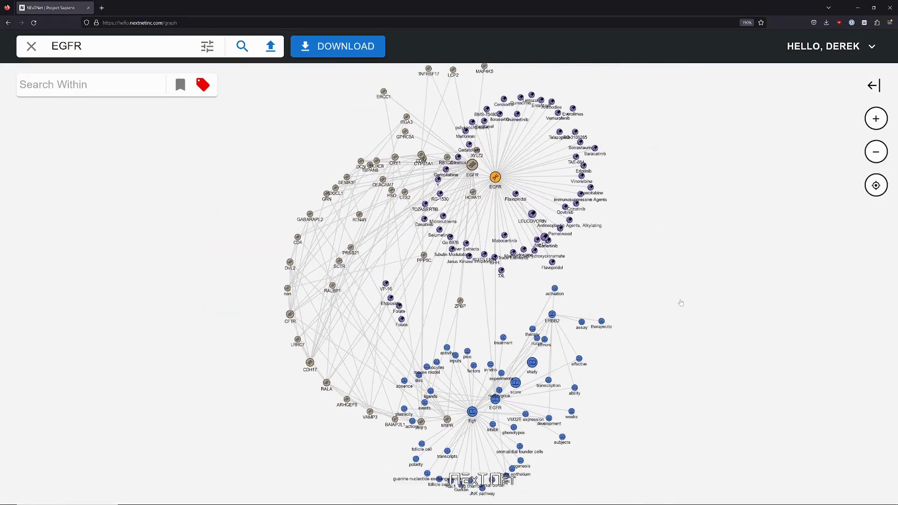
left_click_drag(682, 303, 657, 312)
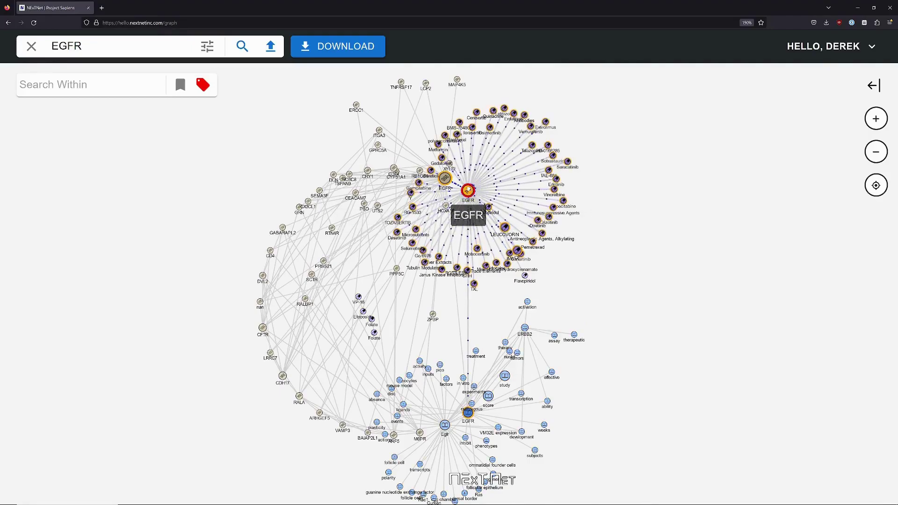
Drag the orange EGFR drug hub, literature EGFR node and Egfr node outward
left_click_drag(468, 191, 754, 152)
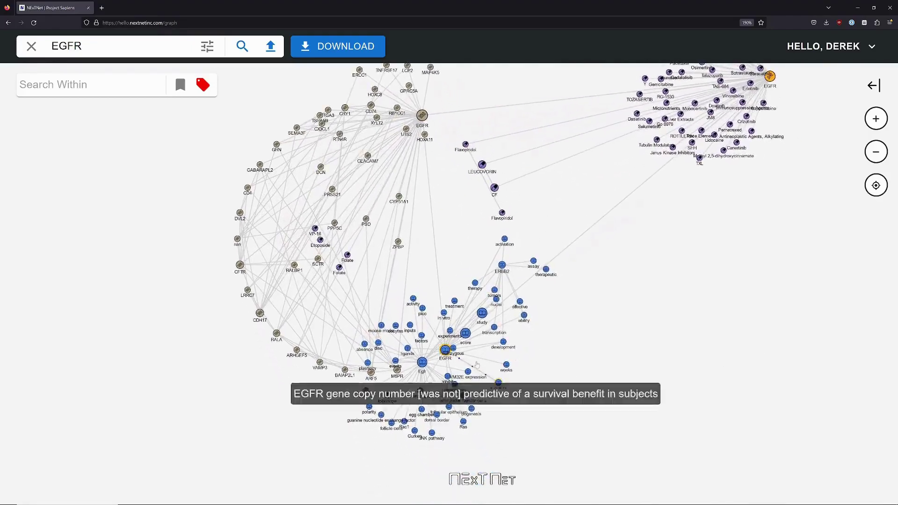
left_click_drag(445, 350, 822, 345)
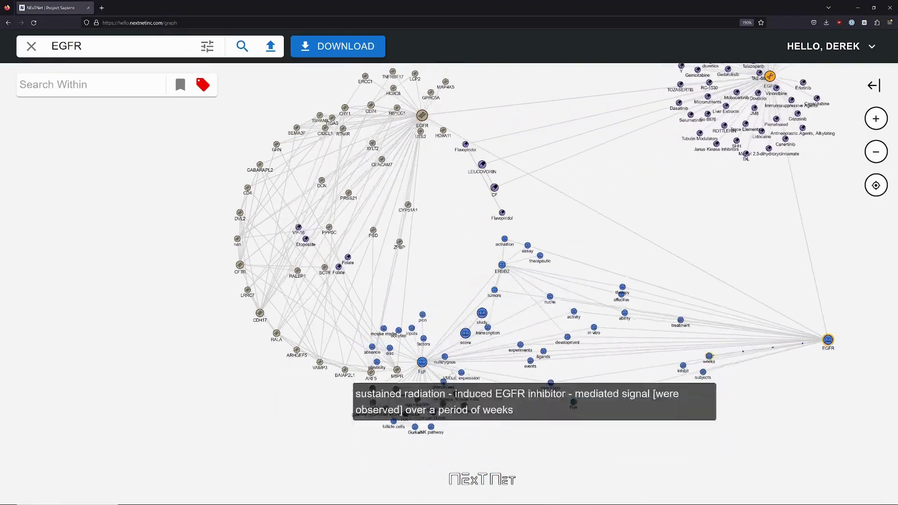
left_click_drag(422, 362, 751, 450)
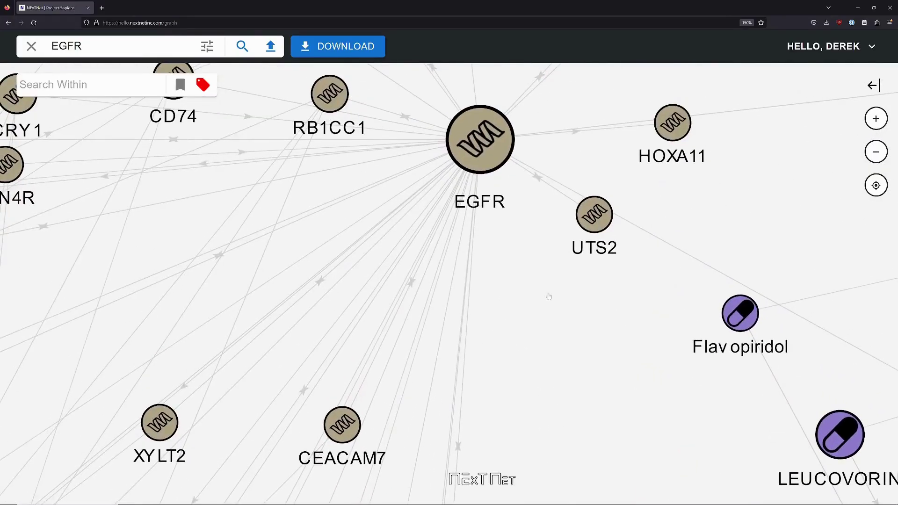
left_click_drag(549, 296, 516, 451)
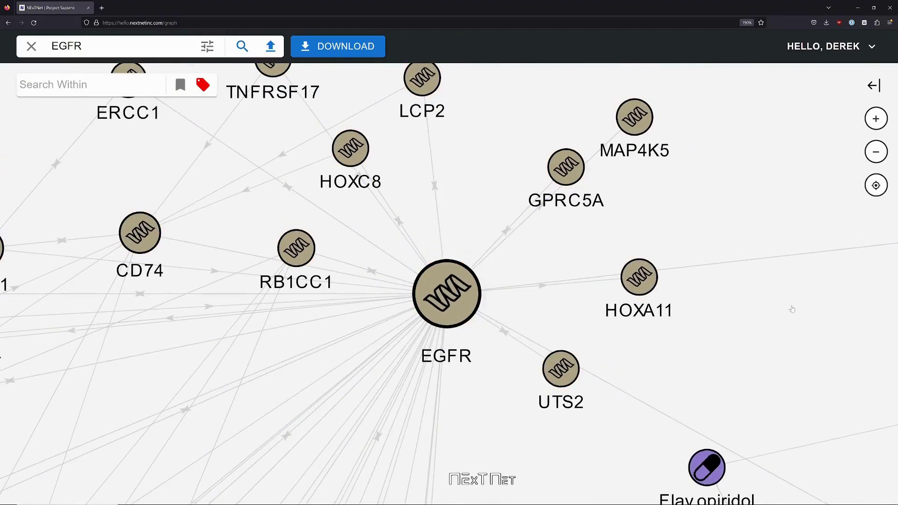
left_click_drag(786, 309, 343, 365)
left_click_drag(766, 310, 267, 363)
left_click_drag(617, 333, 109, 384)
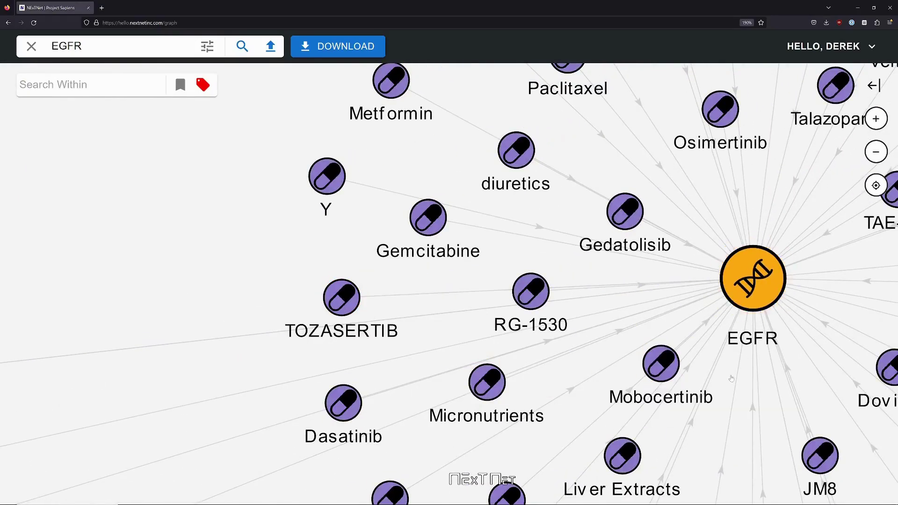
left_click_drag(735, 372, 590, 400)
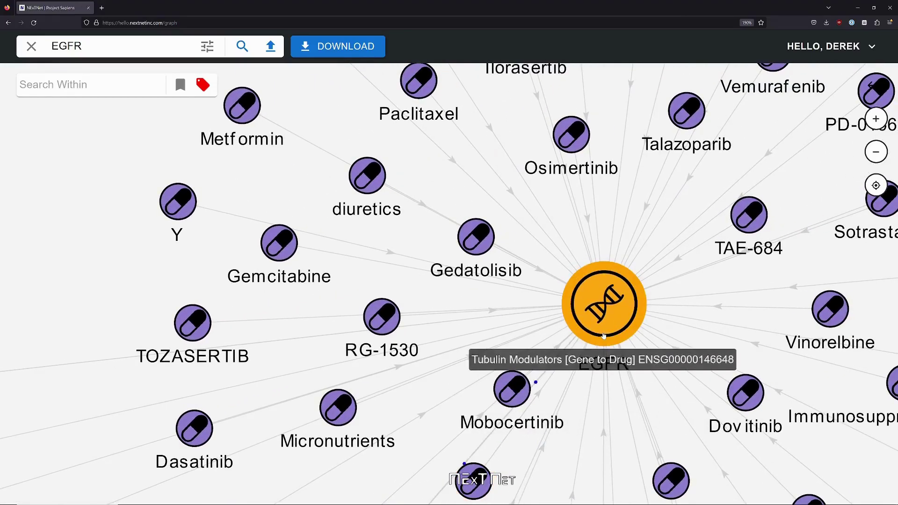
scroll(604, 335, "down", 5)
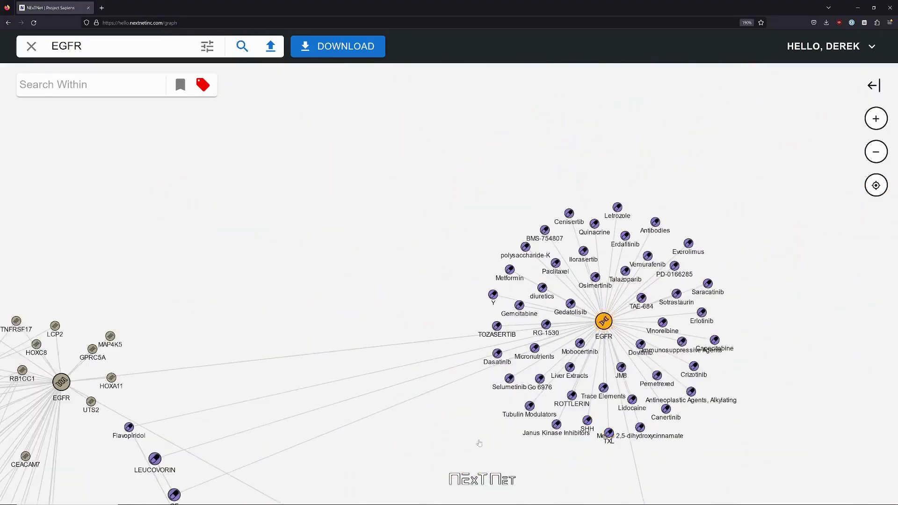
left_click_drag(459, 441, 370, 143)
left_click_drag(516, 357, 506, 213)
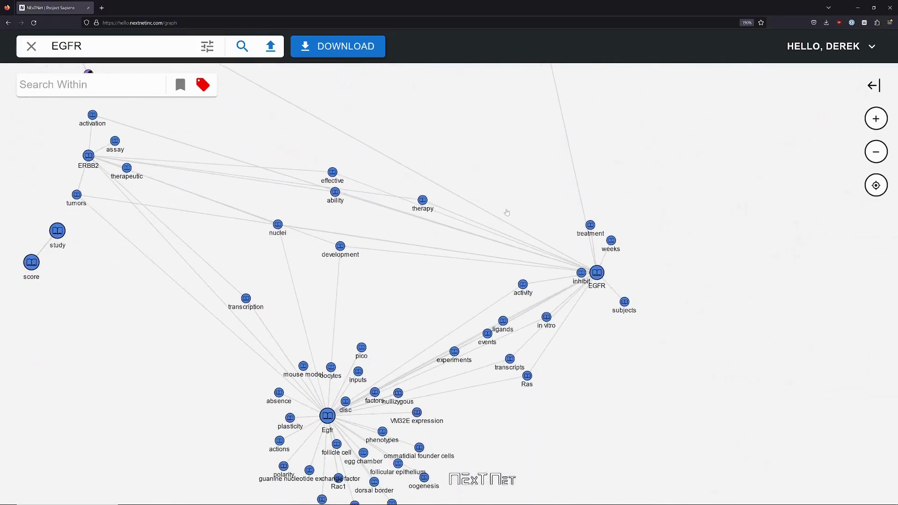
scroll(573, 277, "up", 5)
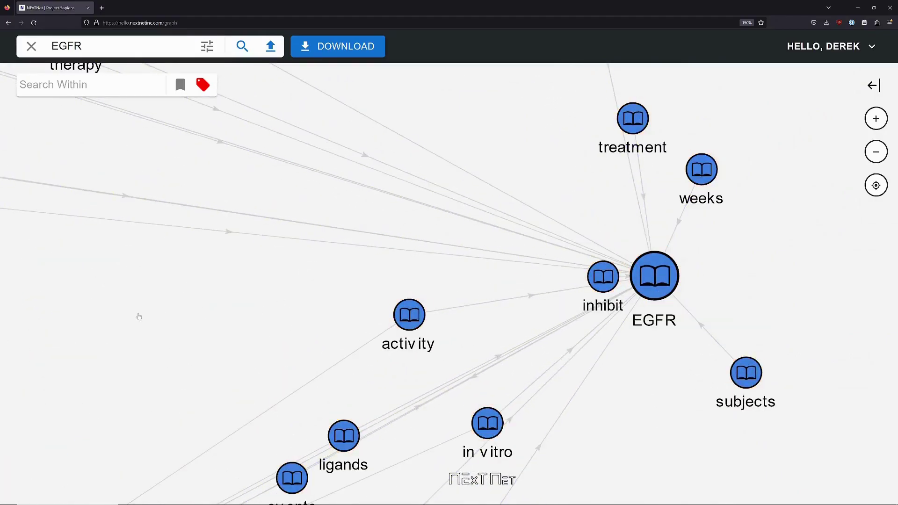
scroll(139, 317, "down", 5)
left_click_drag(136, 305, 547, 405)
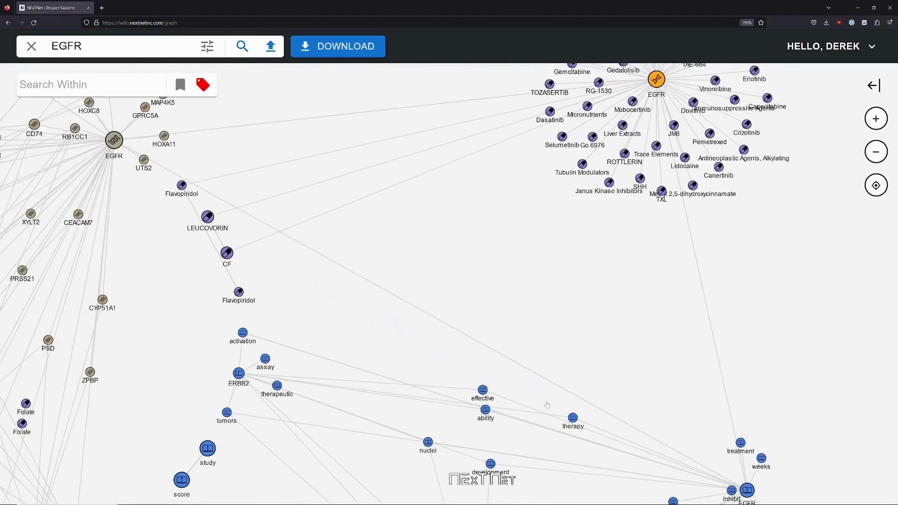
left_click_drag(315, 297, 595, 406)
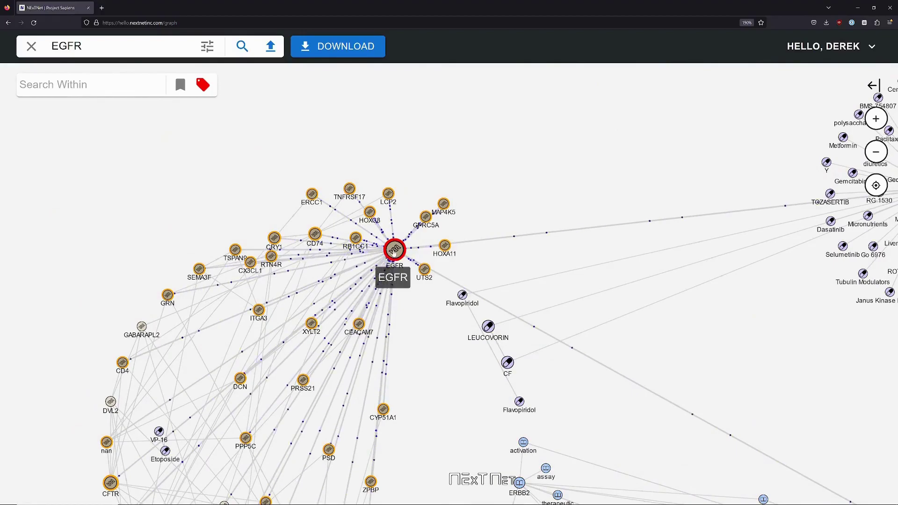
Open the EGFR gene node's details, widen the panel, and review its Primitive Information fields
left_click(395, 250)
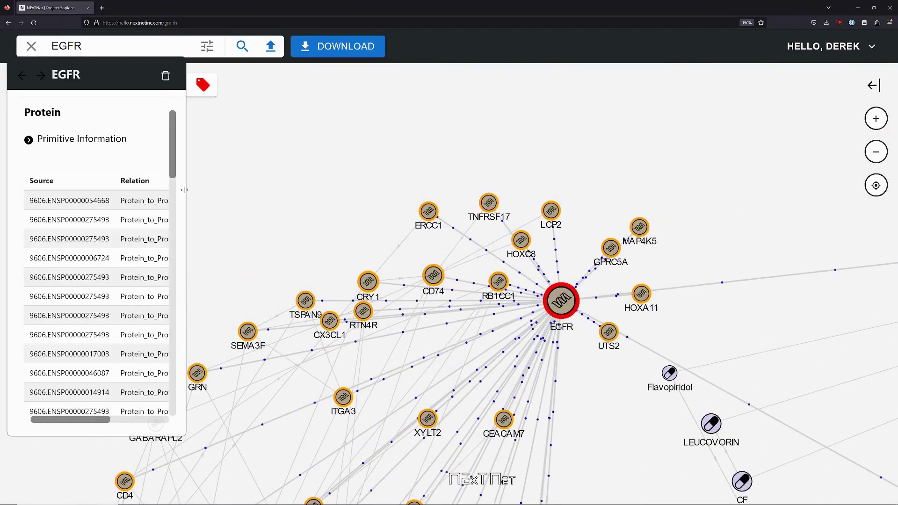
left_click_drag(186, 190, 446, 200)
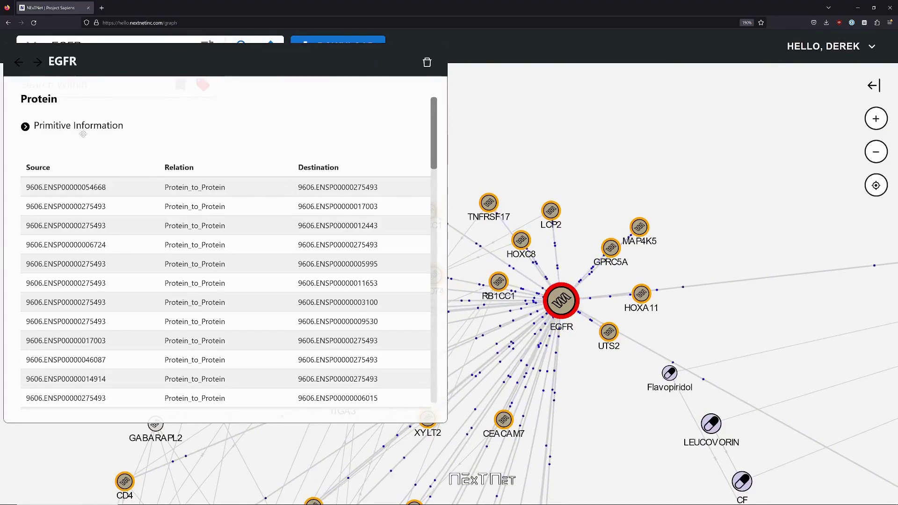
left_click(29, 126)
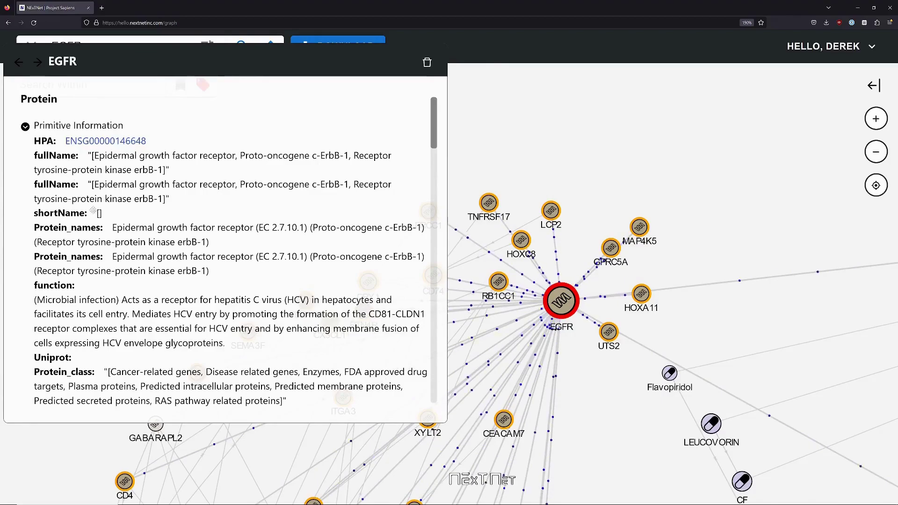
scroll(93, 210, "down", 5)
mouse_move(94, 232)
left_mouse_down()
mouse_move(236, 287)
mouse_move(163, 259)
left_mouse_up()
left_click(162, 258)
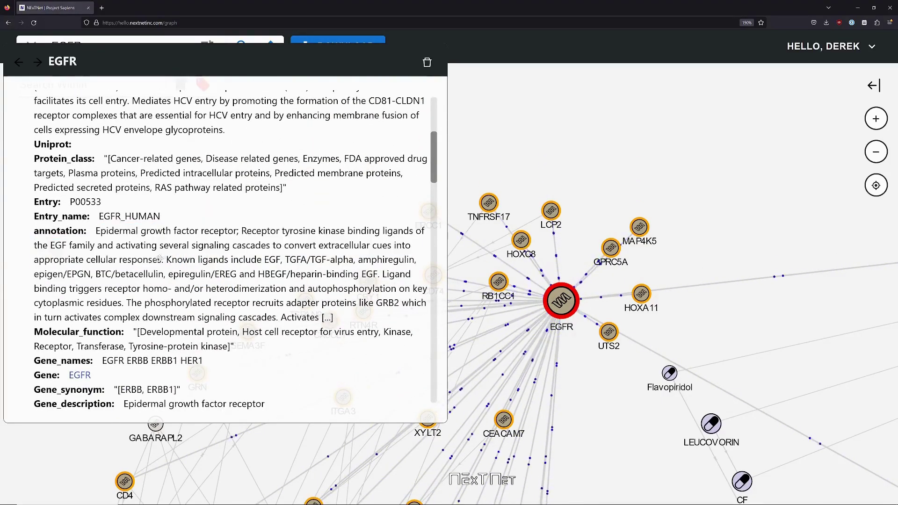
scroll(157, 257, "up", 5)
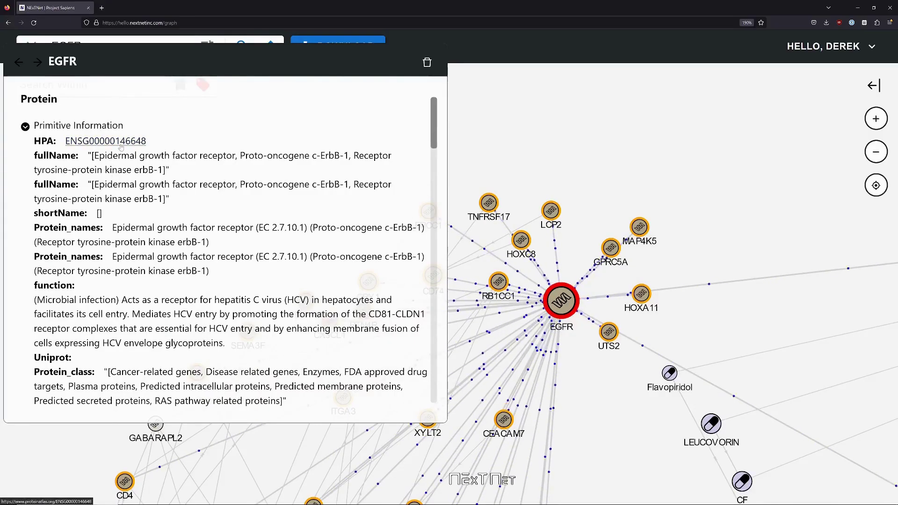
left_click(120, 144)
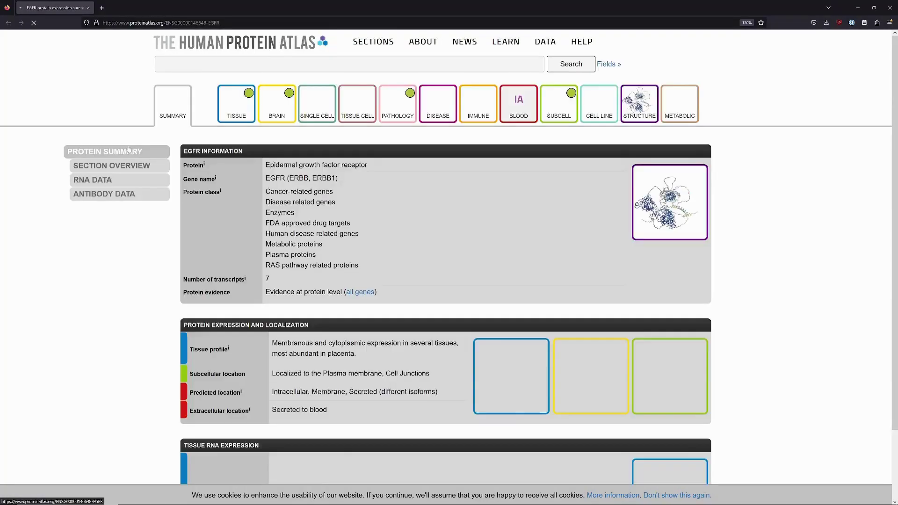
scroll(449, 237, "down", 3)
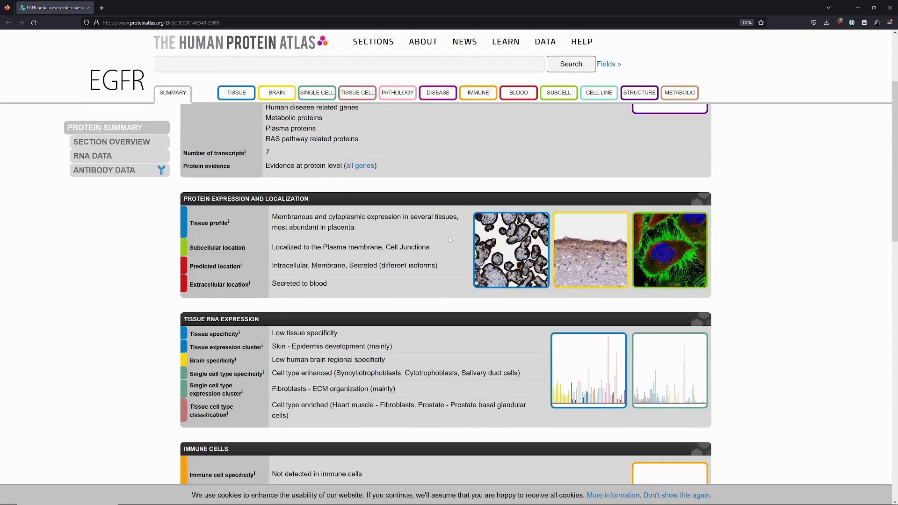
scroll(445, 240, "down", 3)
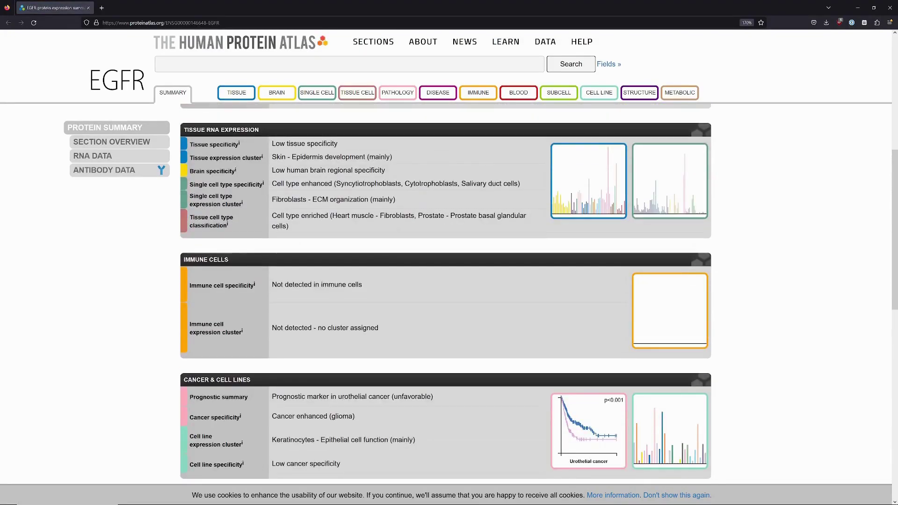
scroll(258, 232, "down", 3)
scroll(201, 315, "down", 6)
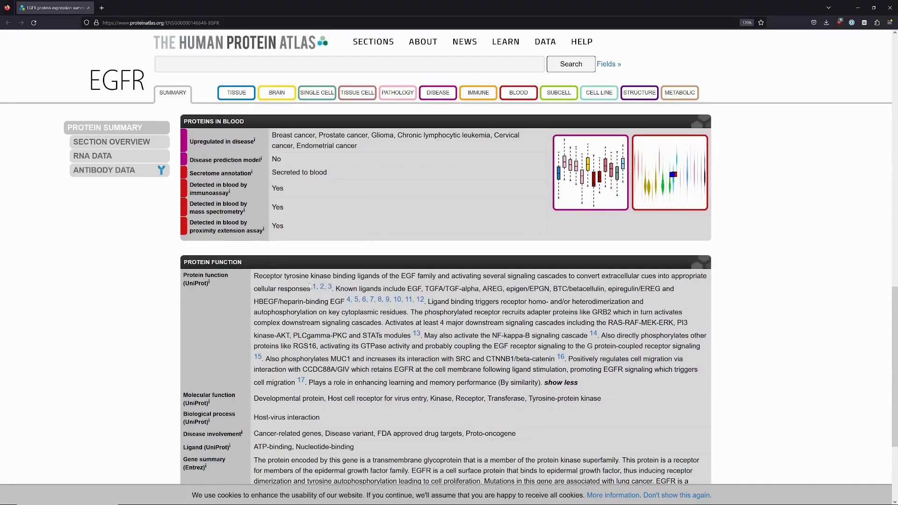
scroll(354, 309, "down", 3)
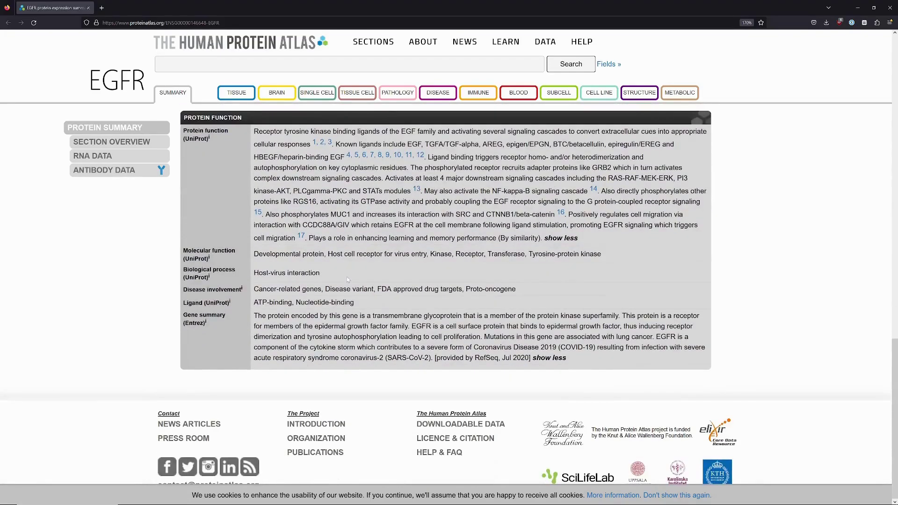
left_click(90, 8)
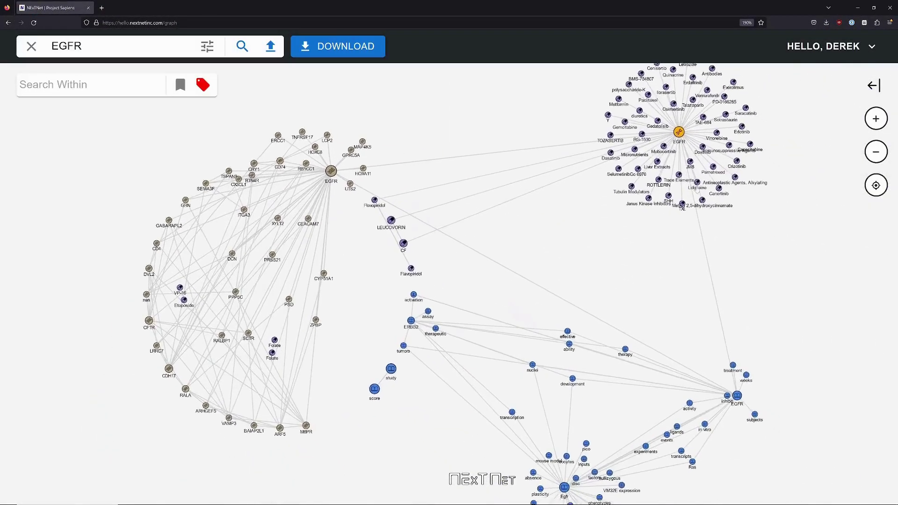
Show the EGFR drug hub's gene details (HGNC:3236) and follow its EGFR symbol link
left_click(605, 182)
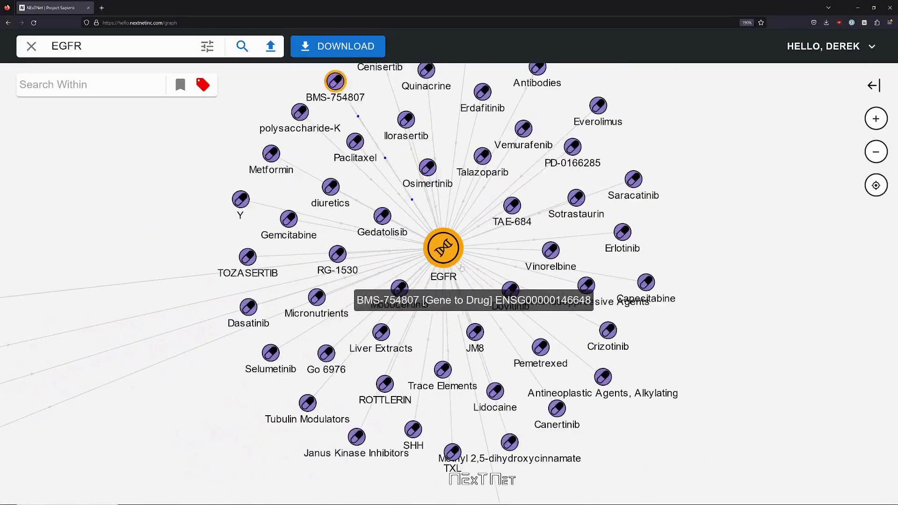
left_click(441, 246)
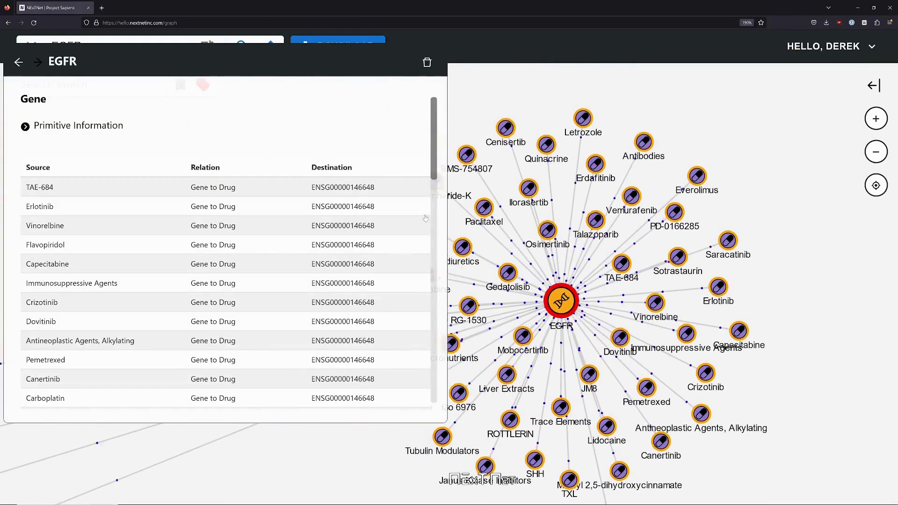
left_click(73, 130)
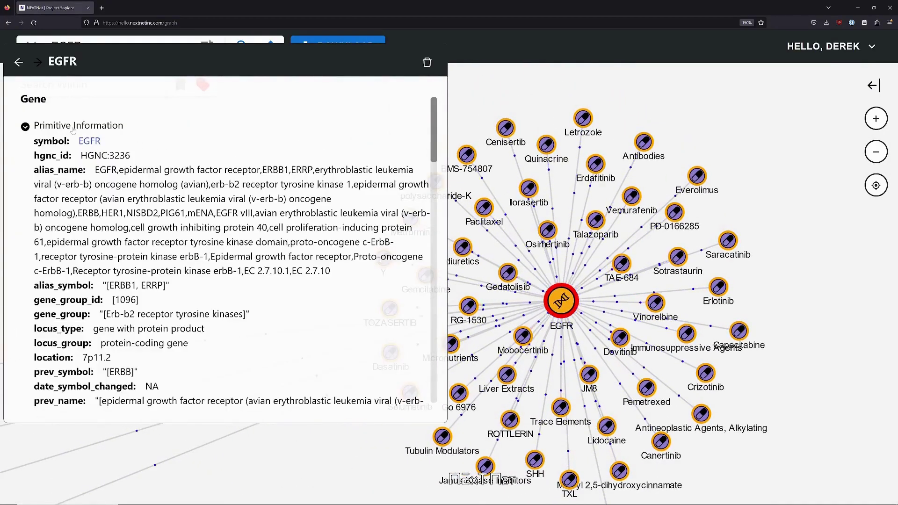
left_click(96, 142)
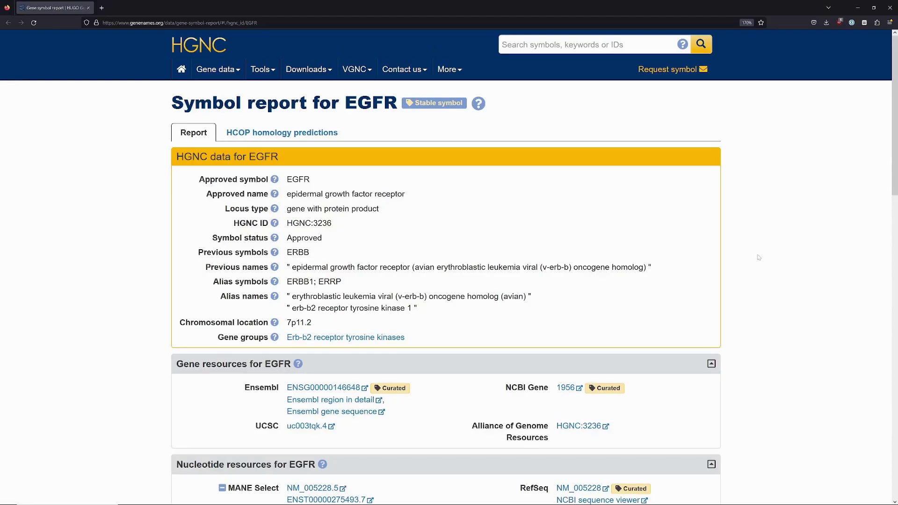
Scroll through the HGNC EGFR symbol report, then close it to return to Sapiens
scroll(759, 257, "down", 4)
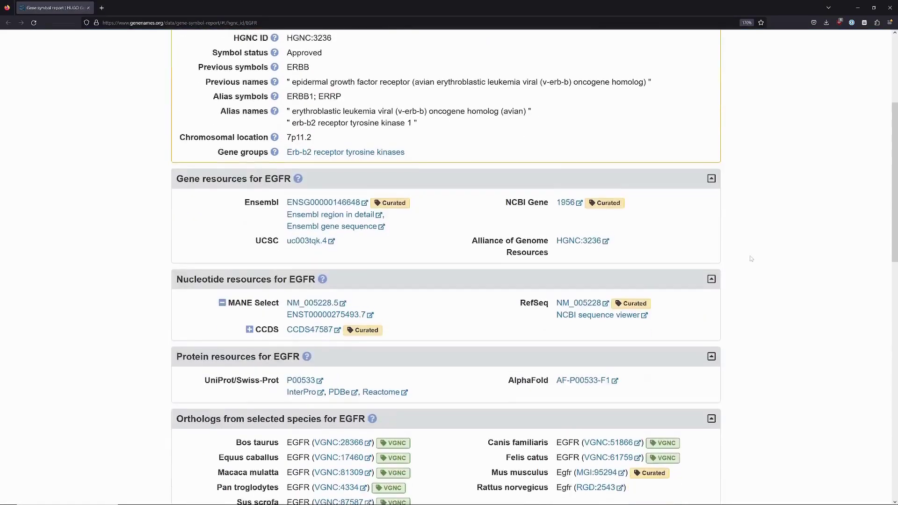
scroll(751, 256, "down", 11)
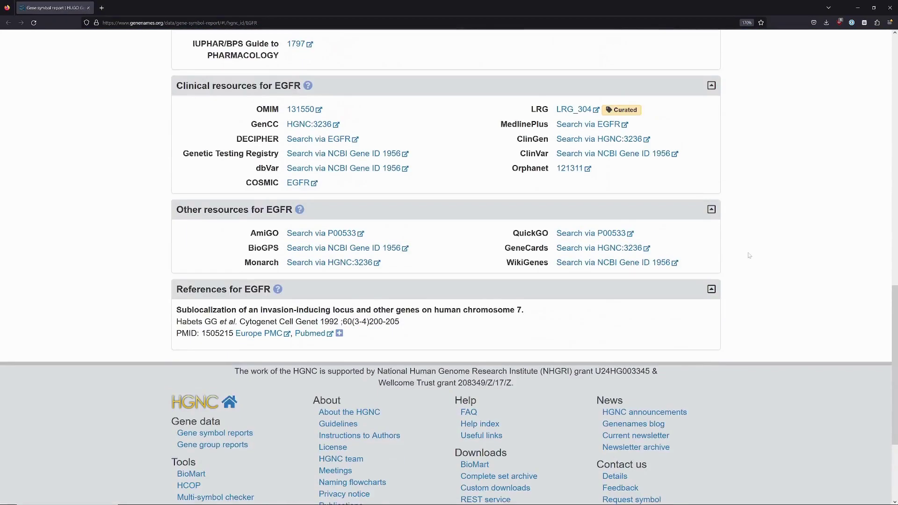
scroll(152, 330, "up", 15)
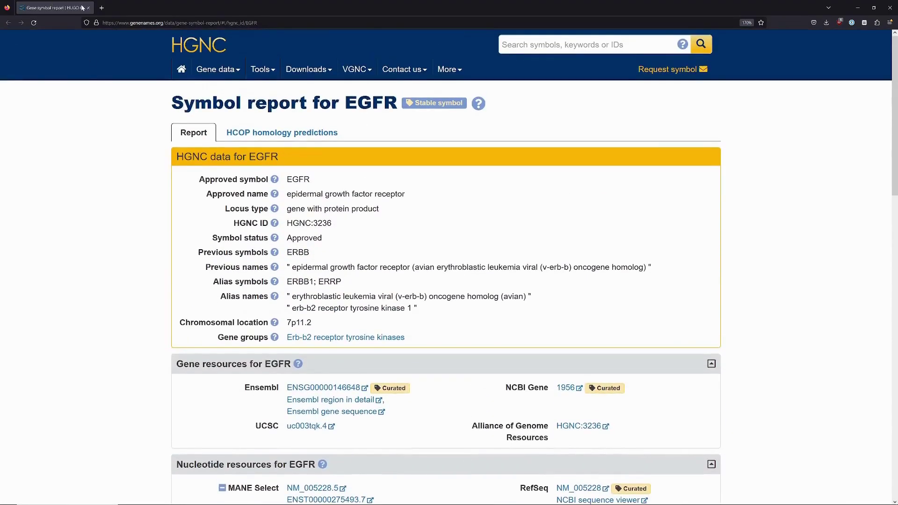
left_click(88, 7)
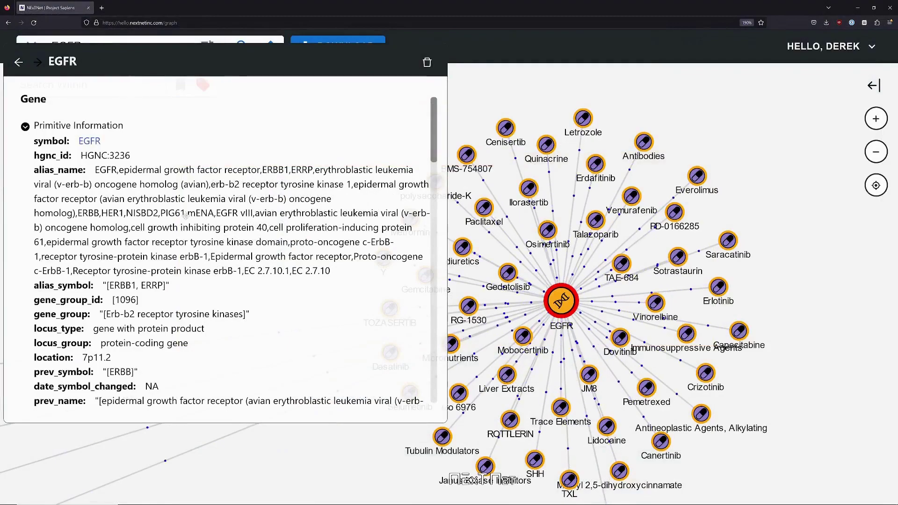
Close the EGFR panel and view Dasatinib's details (PubChem 3062316, CAS 302962-49-8)
left_click(283, 459)
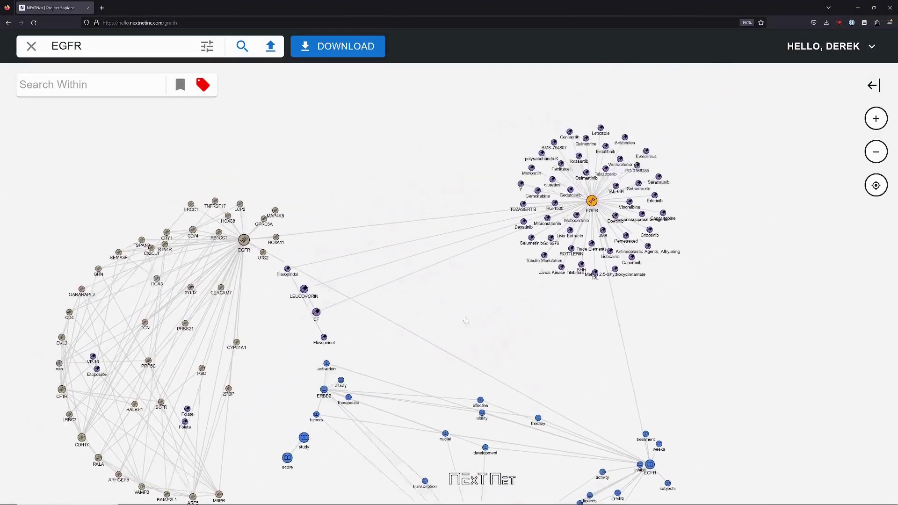
scroll(444, 318, "up", 3)
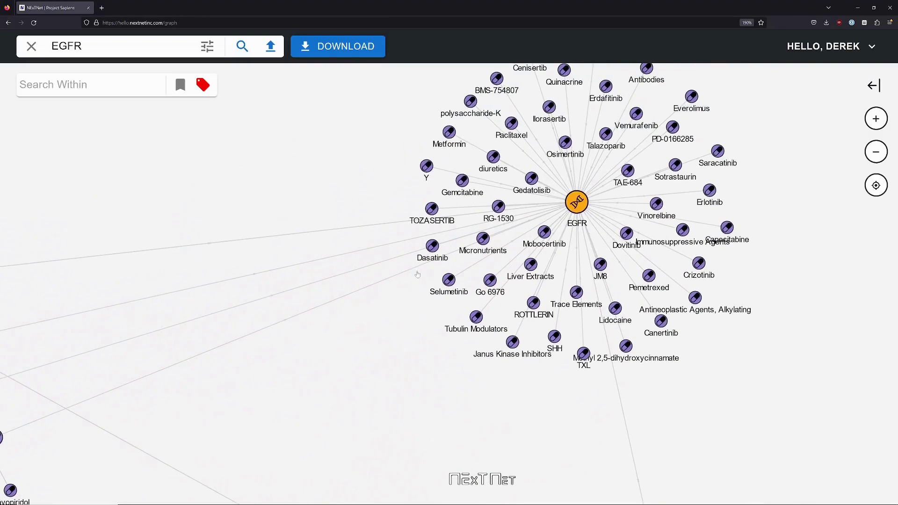
left_click(433, 245)
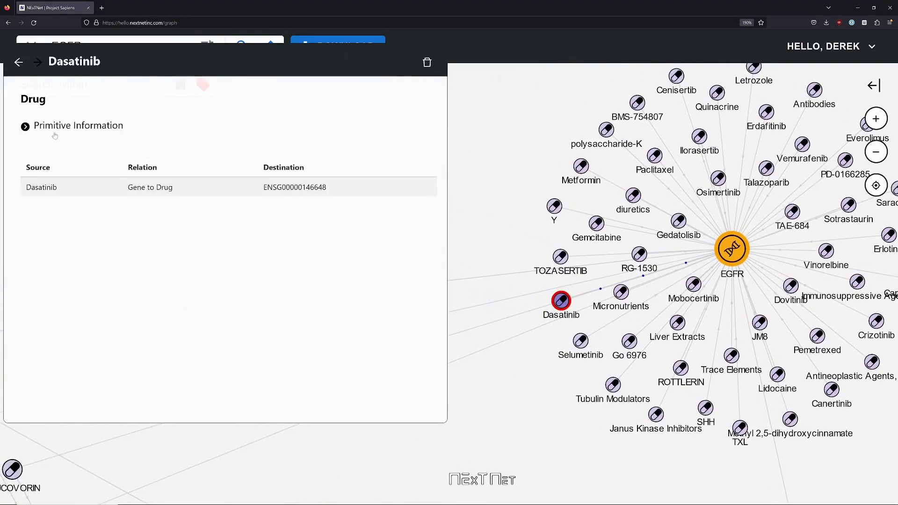
left_click(53, 133)
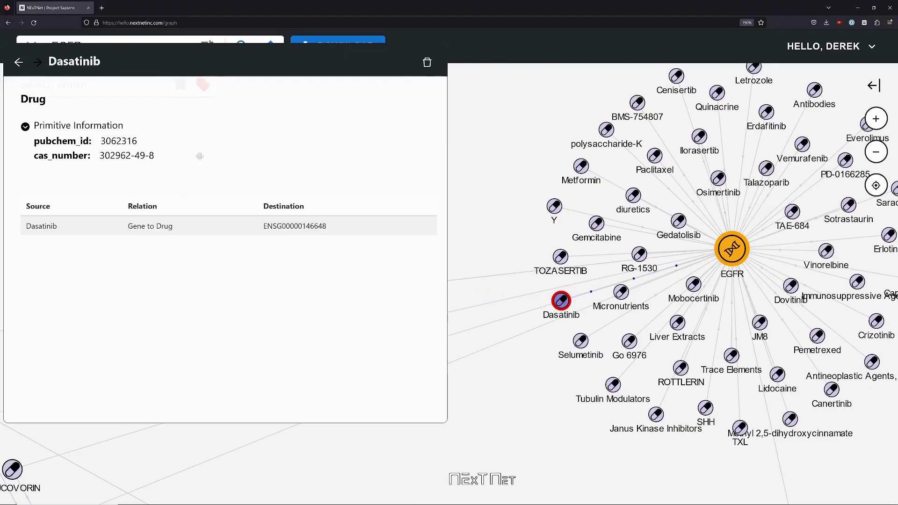
Close the Dasatinib details and bring the Egfr literature cluster into view
left_click(527, 437)
scroll(470, 435, "up", 2)
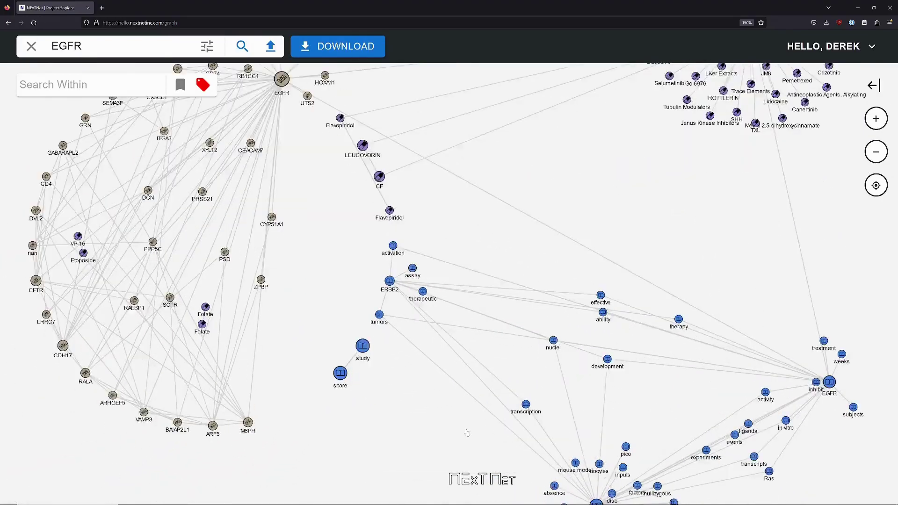
left_click_drag(467, 433, 170, 320)
Open the literature EGFR node's Scientific Literature panel and widen it
left_click_drag(491, 265, 398, 298)
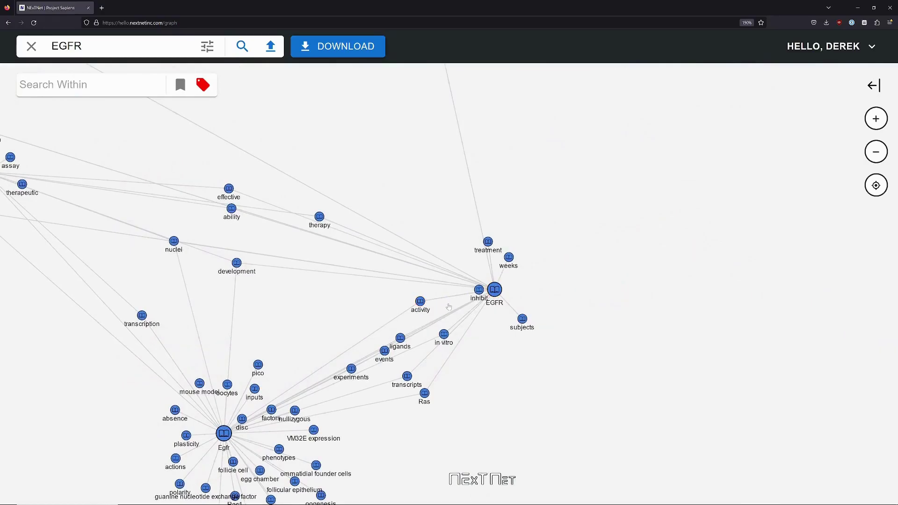
left_click(495, 290)
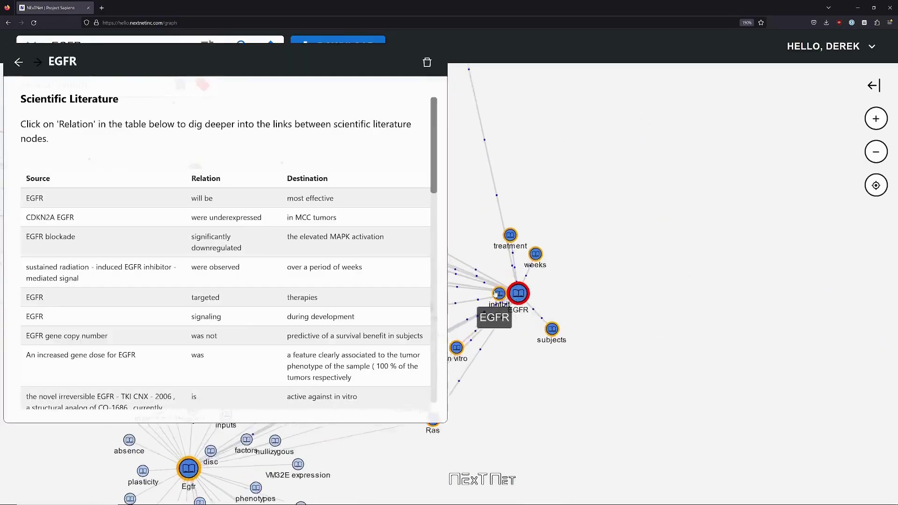
left_click_drag(448, 257, 563, 256)
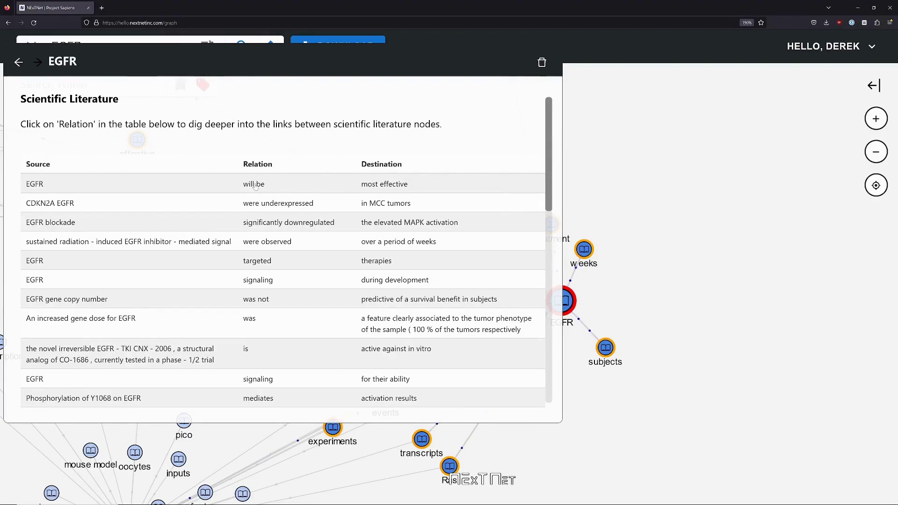
Open the EGFR blockade relation detail and move the panel off the search bar
left_click(258, 224)
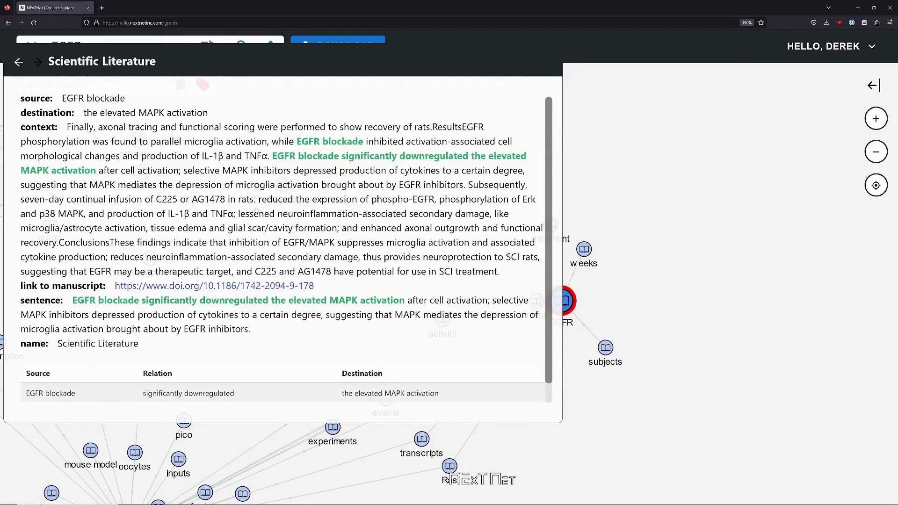
left_click_drag(177, 58, 192, 92)
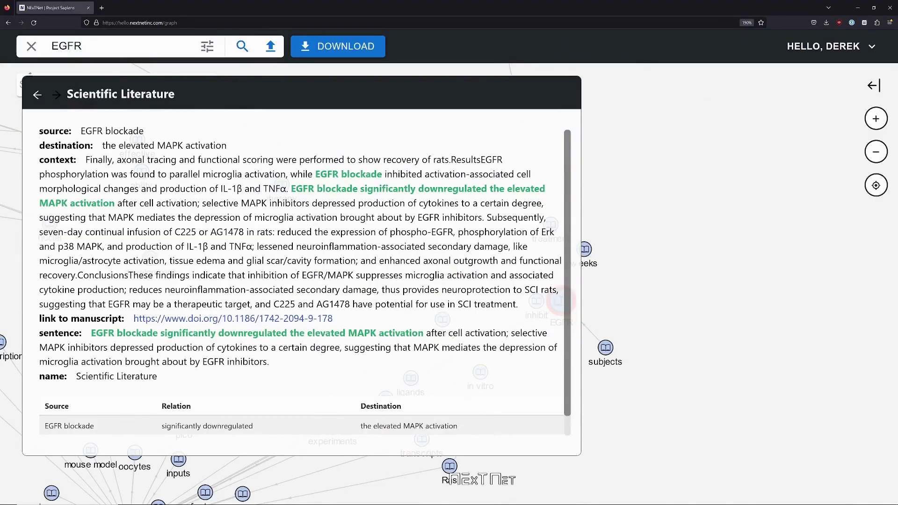
Return to the EGFR relations table, scroll through it, then close the literature panel
left_click(37, 95)
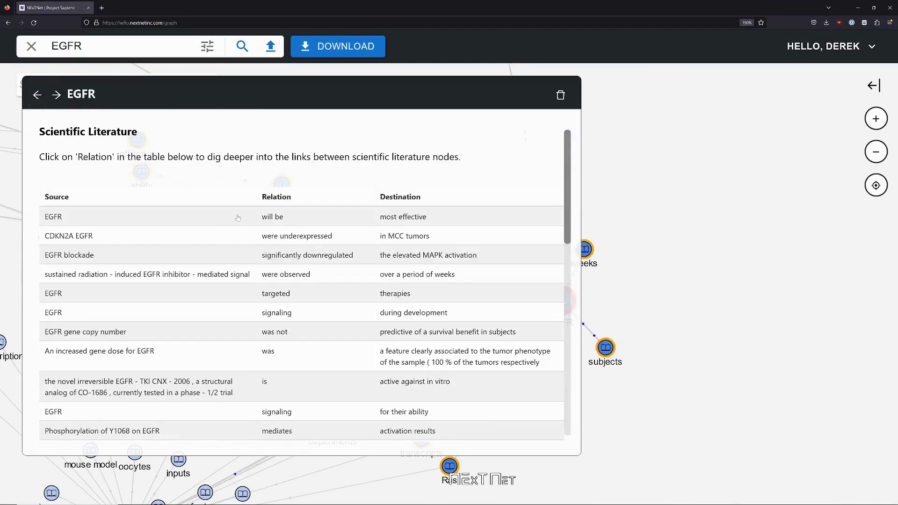
scroll(237, 217, "down", 10)
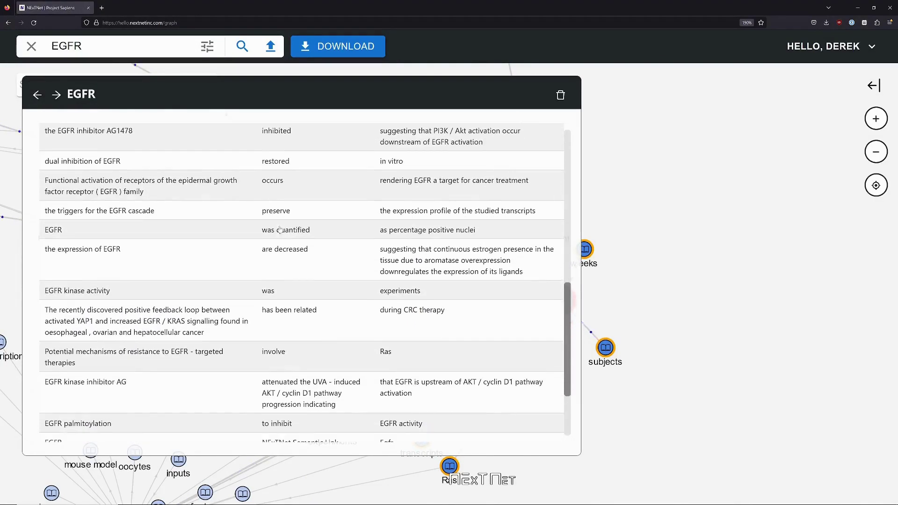
scroll(280, 229, "down", 3)
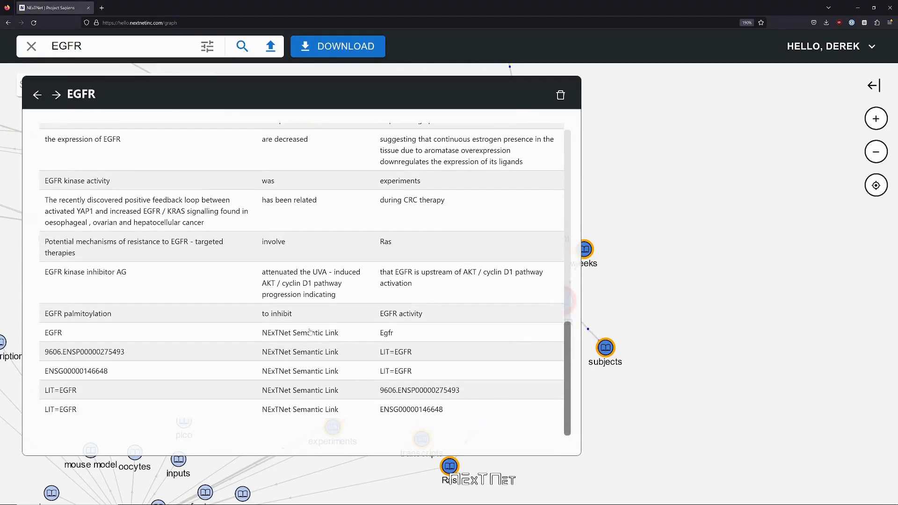
scroll(238, 217, "up", 13)
scroll(238, 218, "down", 6)
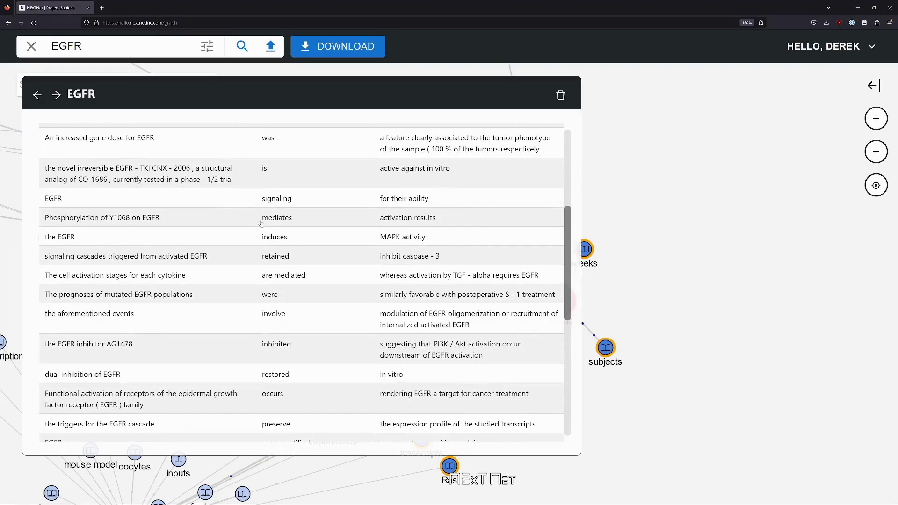
scroll(280, 229, "down", 6)
scroll(280, 230, "down", 3)
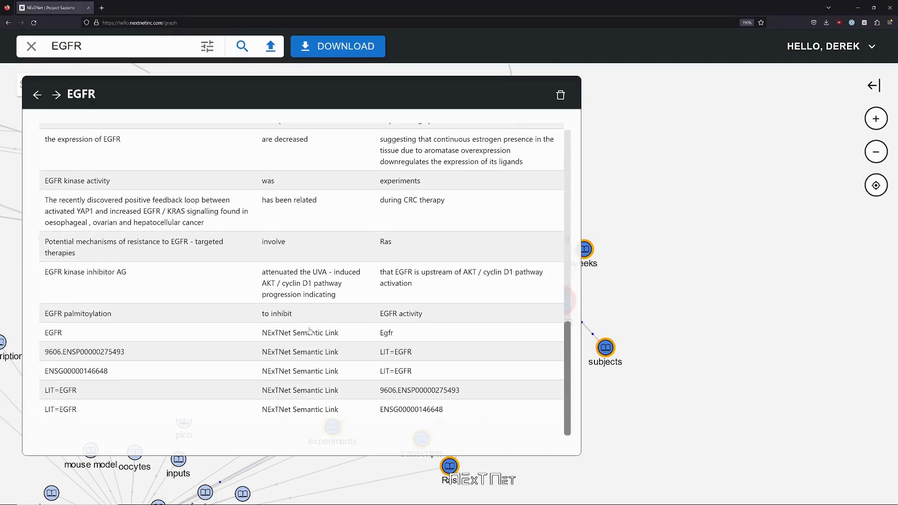
scroll(310, 331, "up", 15)
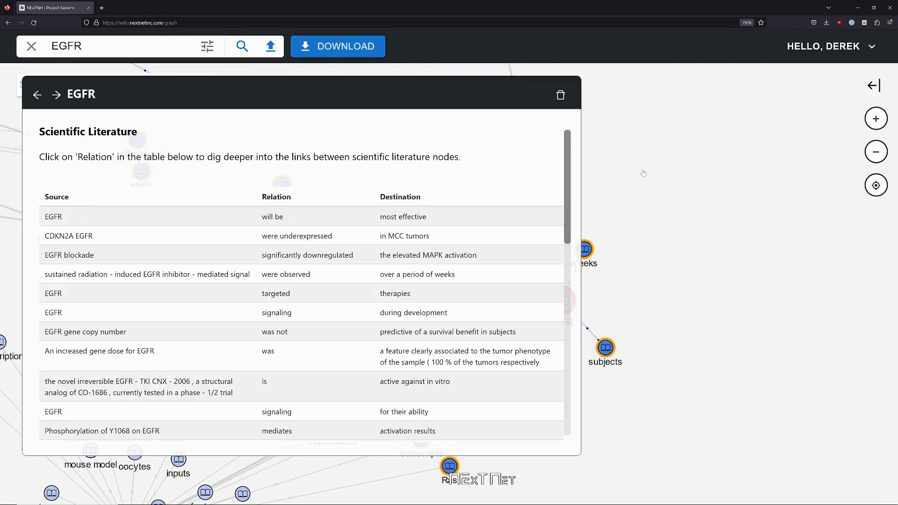
left_click(644, 173)
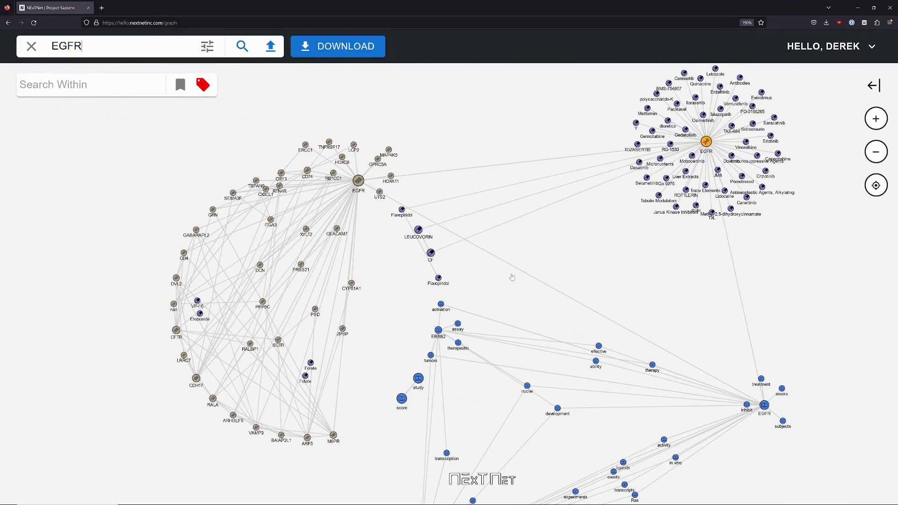
Extend the search to 'EGFR; trastuzumab' and run it
type("rastuzumab")
key("Return")
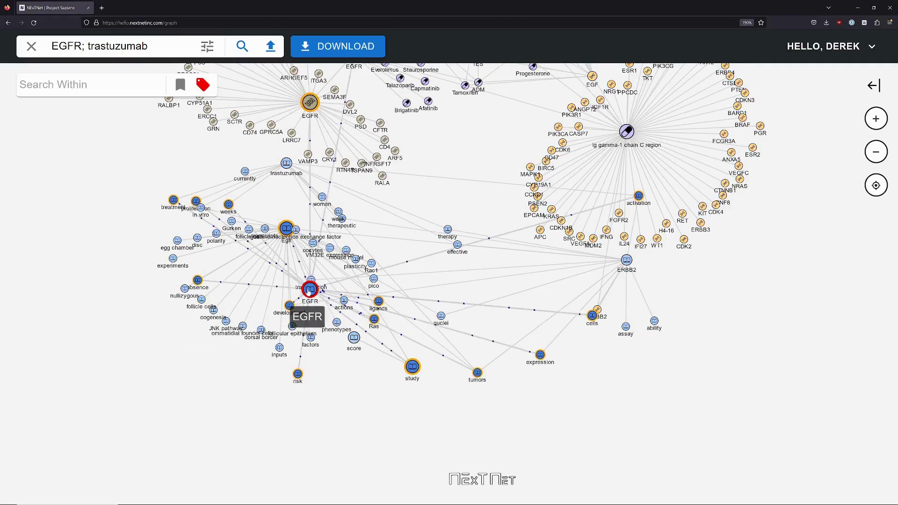
Spread the combined graph by dragging the EGFR, Egfr, trastuzumab and ERBB2 nodes apart
left_click_drag(310, 290, 174, 495)
left_click_drag(287, 228, 84, 354)
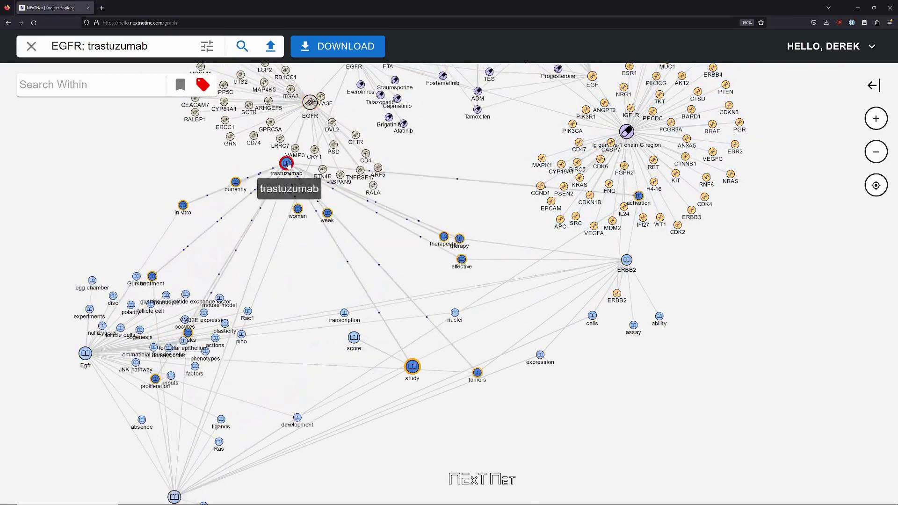
left_click_drag(288, 163, 301, 251)
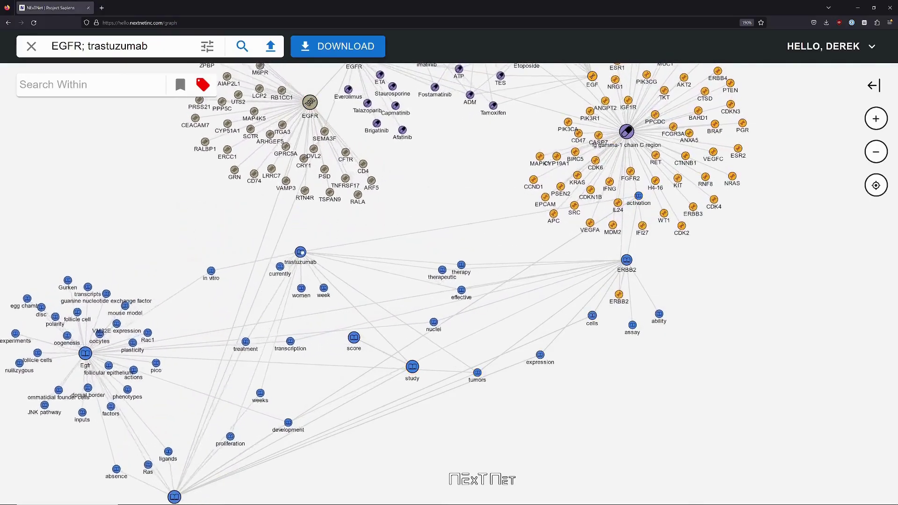
left_click_drag(416, 252, 479, 197)
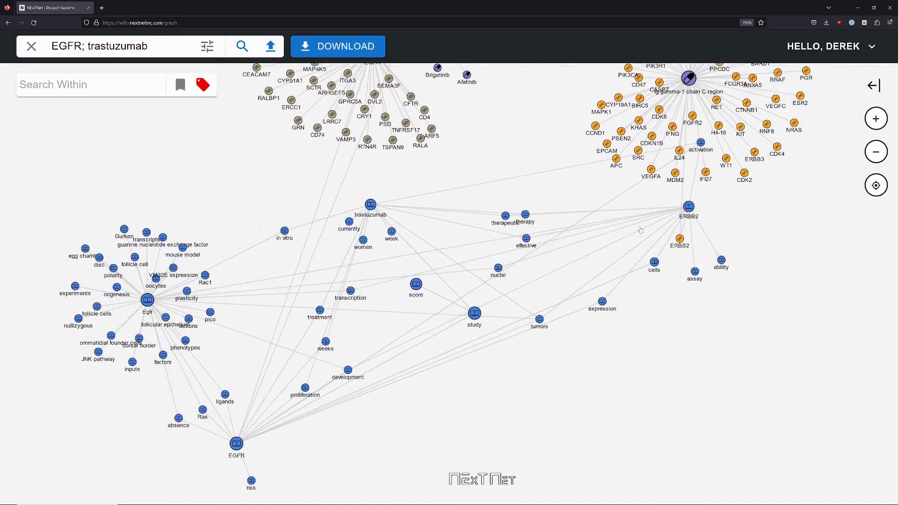
left_click_drag(689, 206, 583, 450)
left_click_drag(642, 344, 667, 367)
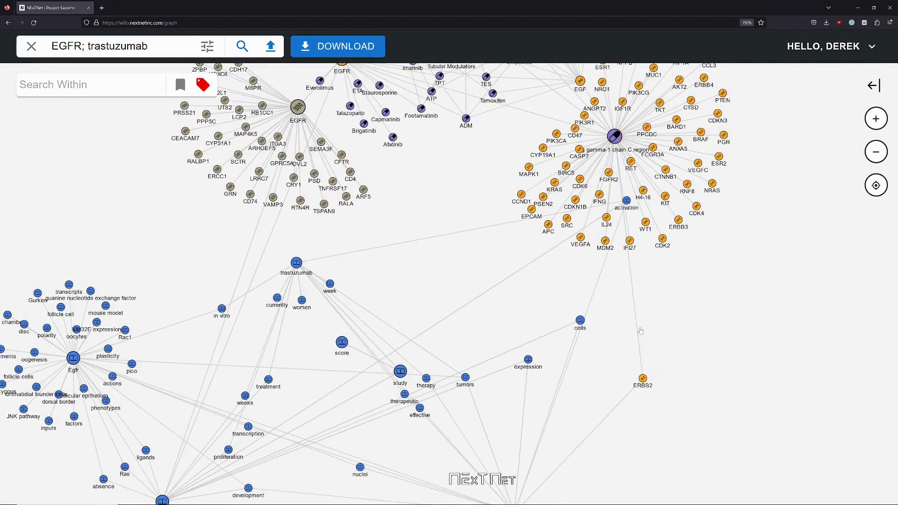
left_click_drag(641, 332, 670, 421)
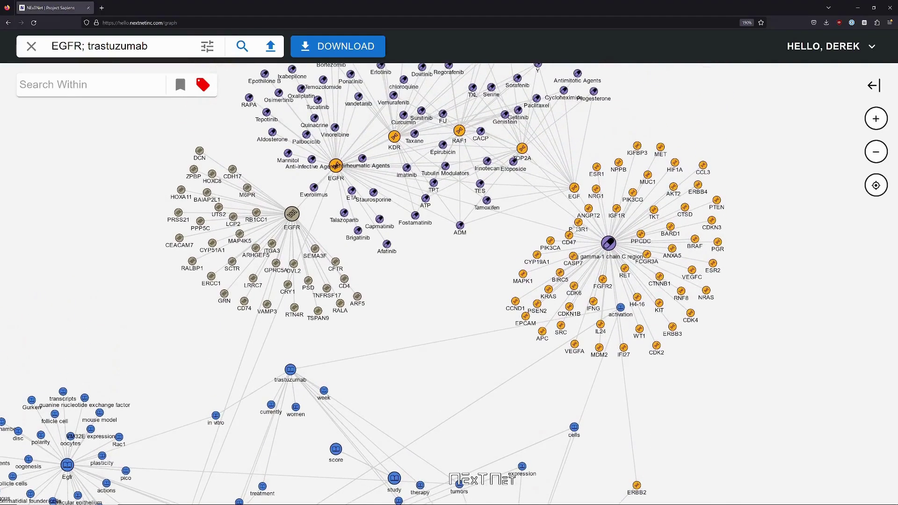
Bring the drug cluster into view and move TOP2A to the top right
left_click_drag(491, 257, 479, 334)
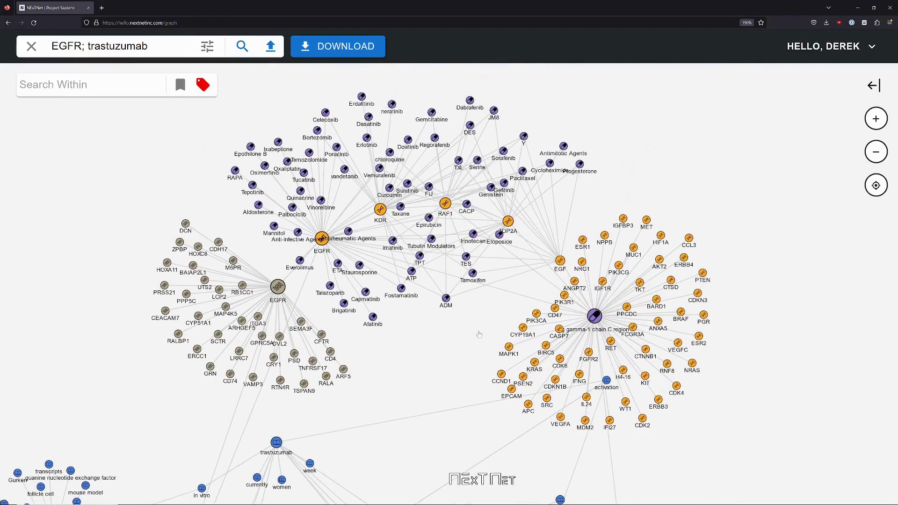
scroll(427, 329, "up", 2)
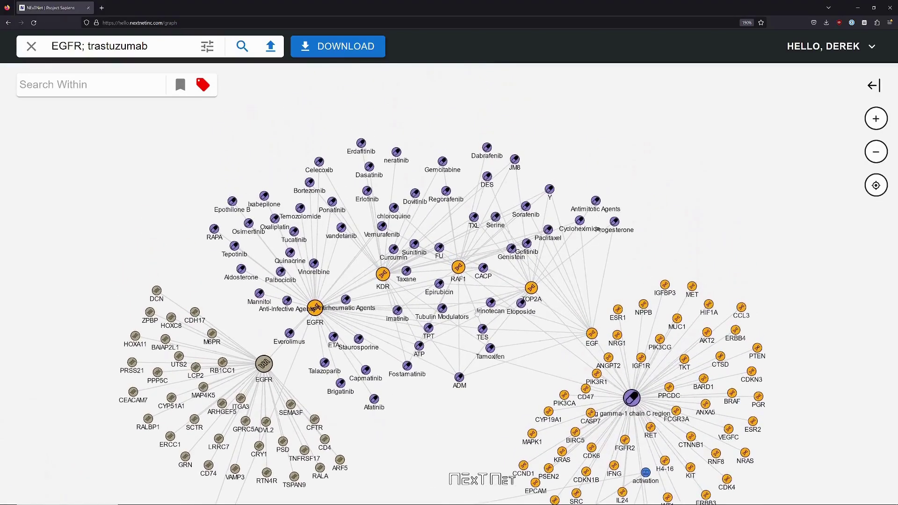
left_click(531, 289)
left_click_drag(531, 289, 596, 160)
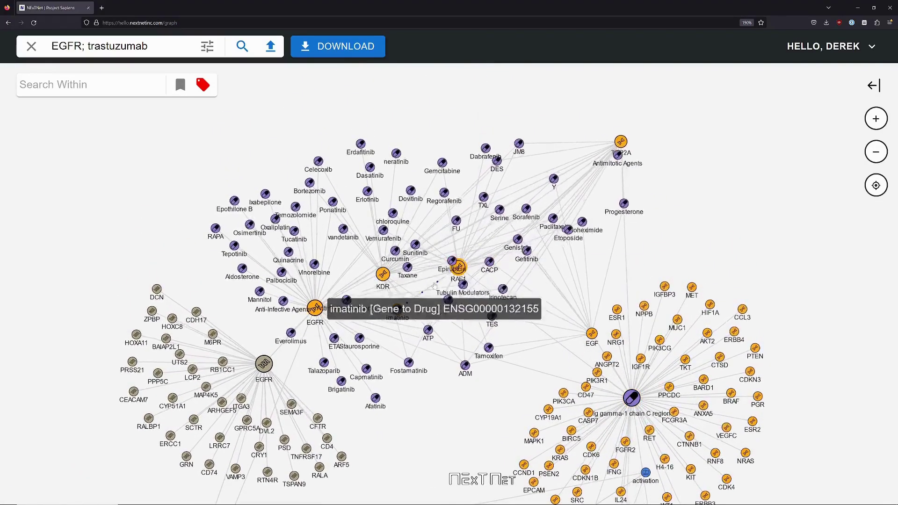
Pull the RAF1 and KDR hubs toward the top and move the EGFR drug hub left near RAPA
left_click(457, 267)
left_click_drag(456, 224, 469, 124)
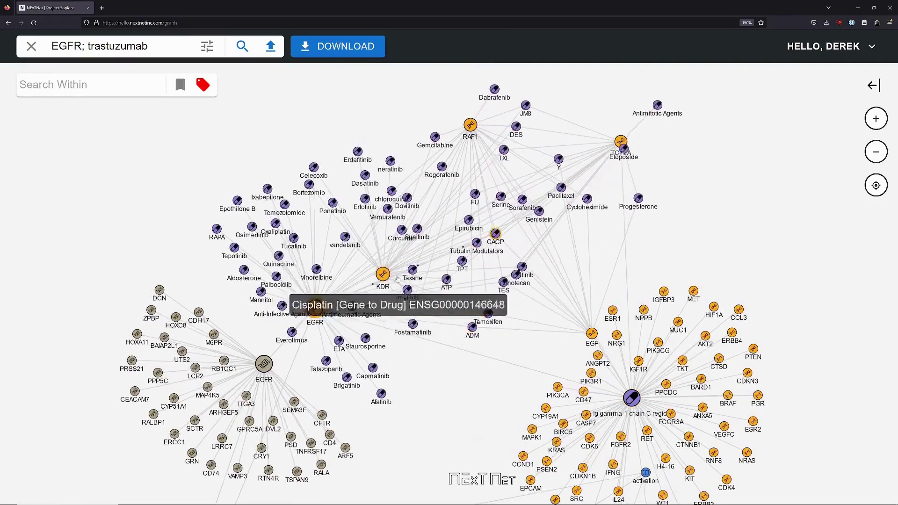
left_click_drag(382, 273, 337, 155)
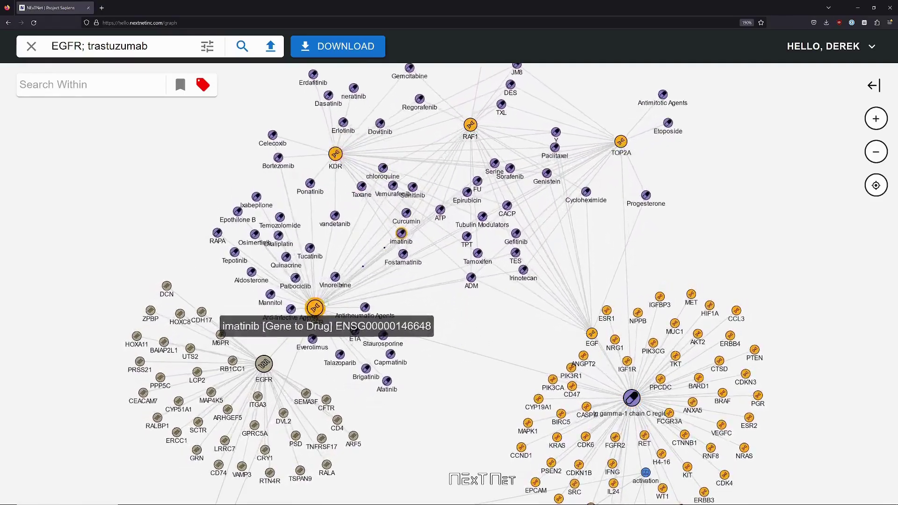
left_click_drag(315, 307, 232, 224)
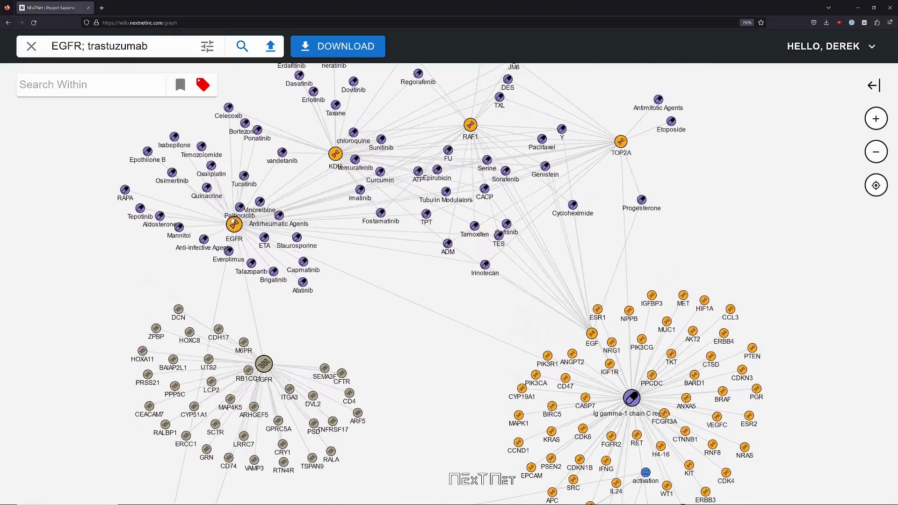
left_click(234, 224)
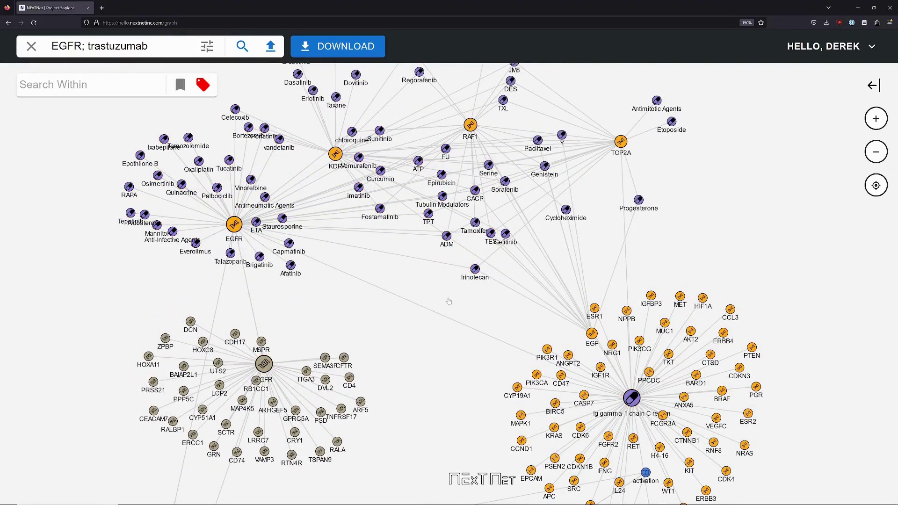
Centre the drug cluster in closer view and move Tamoxifen down and left
scroll(417, 295, "up", 1)
left_click_drag(417, 295, 401, 404)
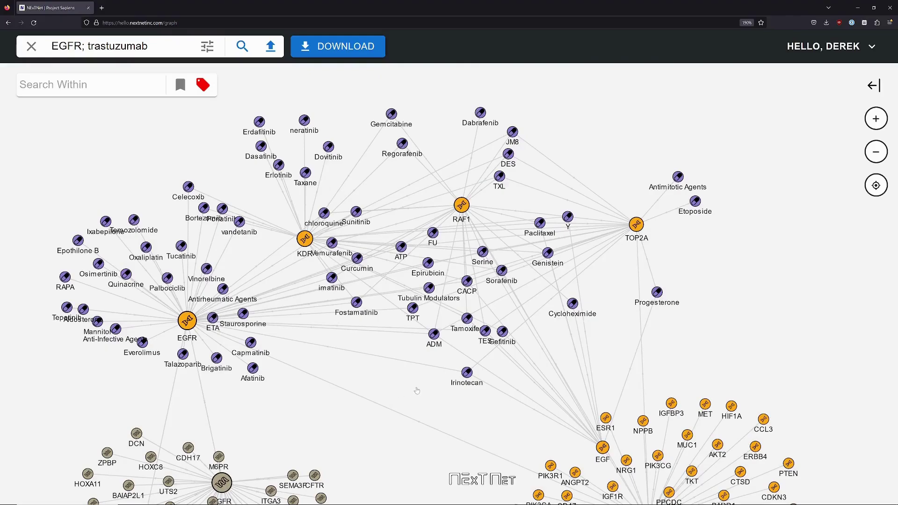
left_click_drag(419, 390, 456, 369)
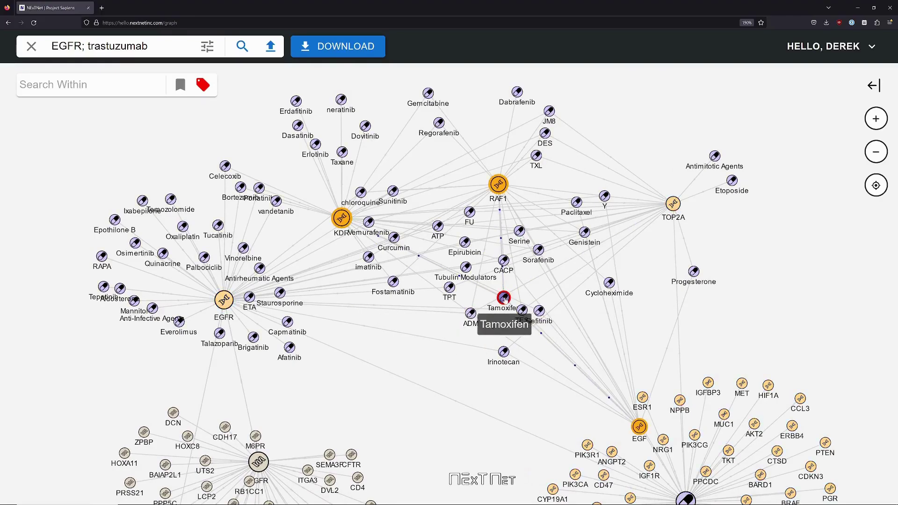
left_click_drag(490, 302, 396, 367)
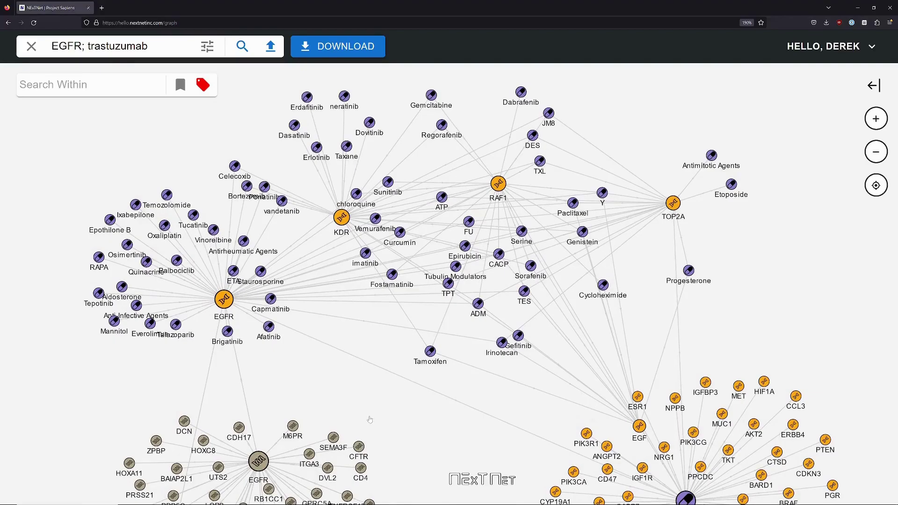
Zoom out and pan down to the trastuzumab literature cluster
scroll(411, 435, "down", 3)
left_click_drag(427, 457, 501, 257)
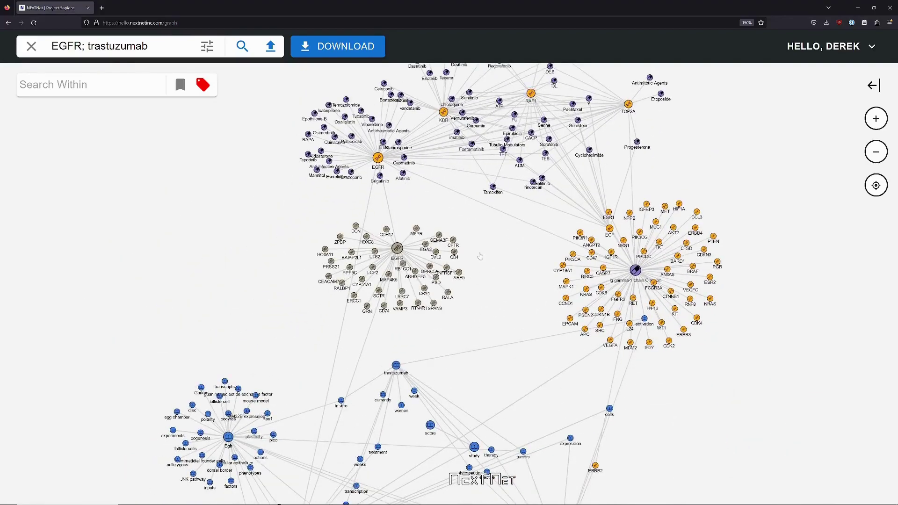
left_click_drag(234, 372, 313, 175)
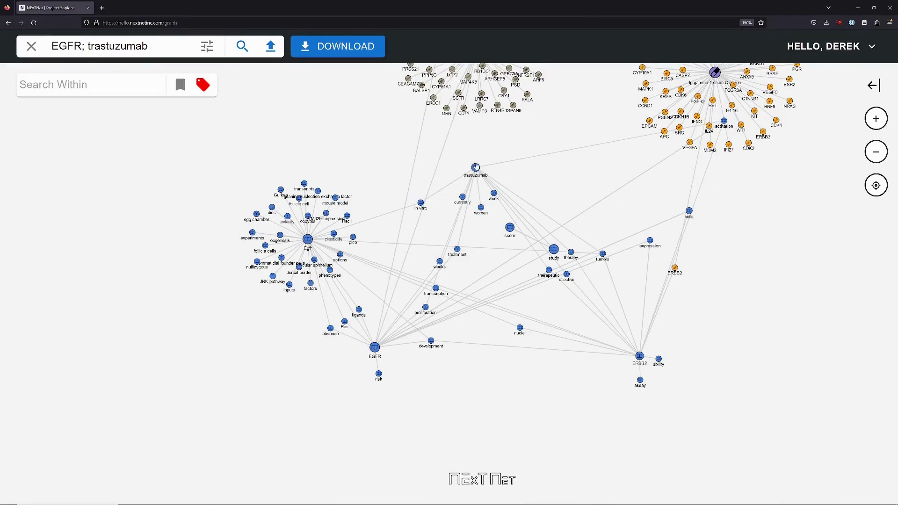
left_click(476, 167)
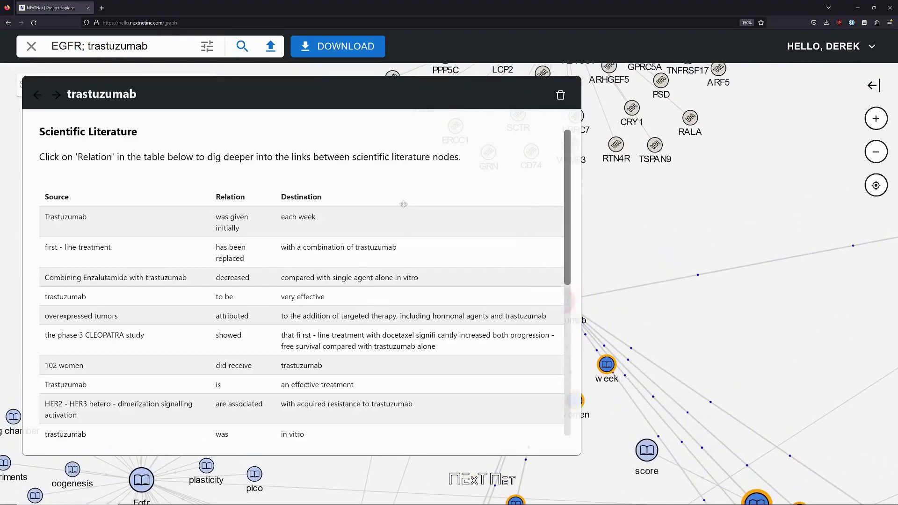
left_click(234, 219)
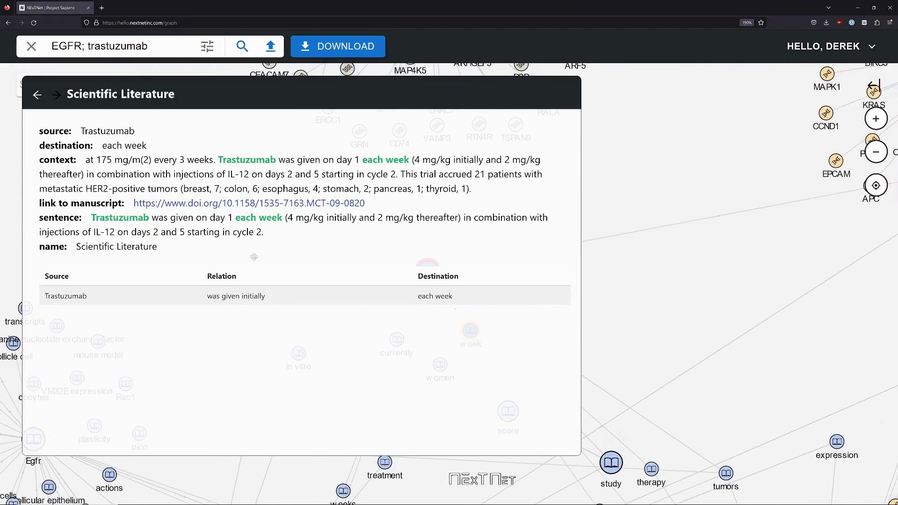
left_click(36, 95)
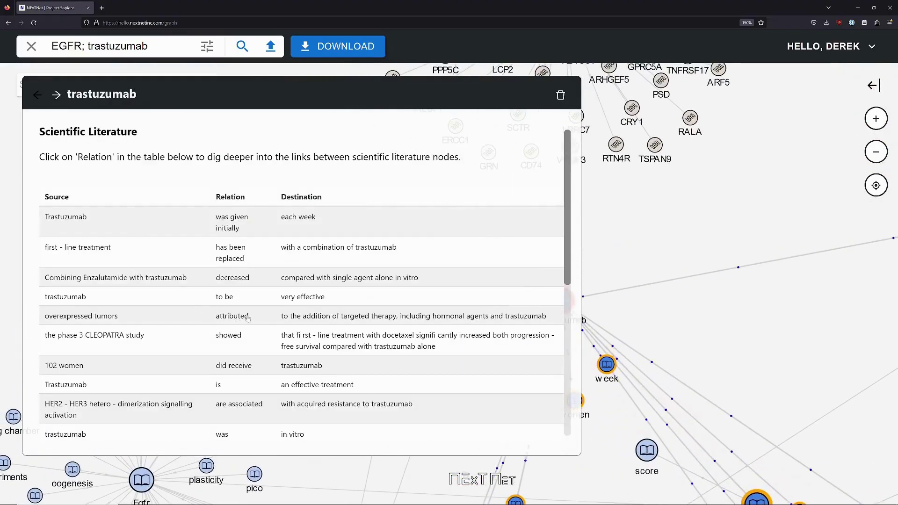
scroll(248, 318, "down", 2)
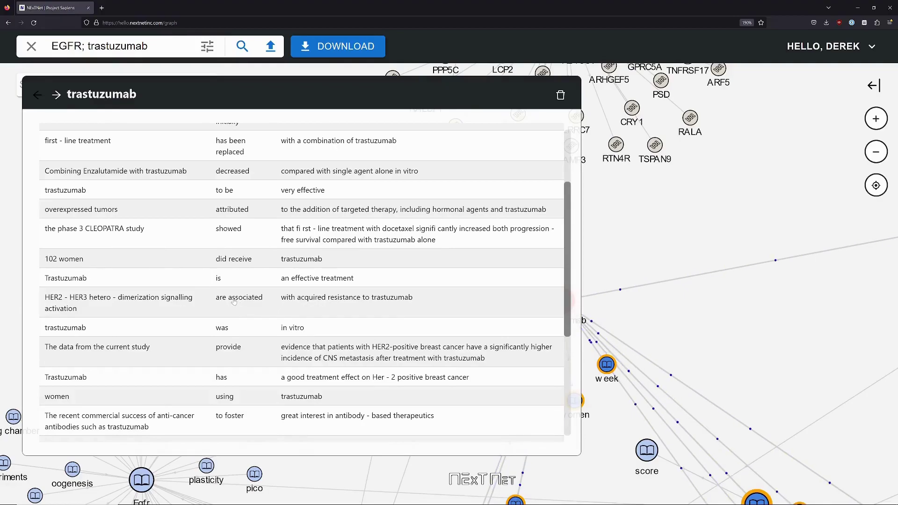
left_click(234, 302)
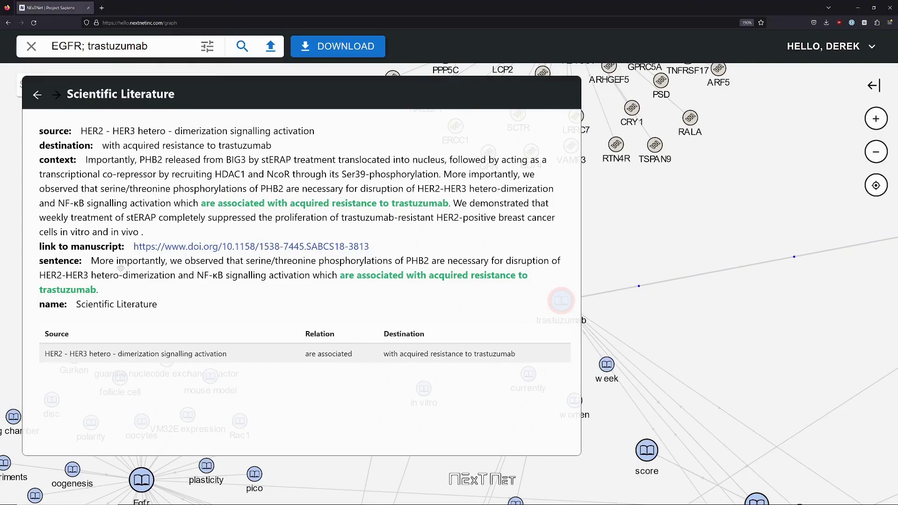
mouse_move(146, 160)
left_mouse_down()
mouse_move(155, 190)
mouse_move(145, 173)
left_mouse_up()
left_click(145, 173)
left_click_drag(215, 175, 287, 175)
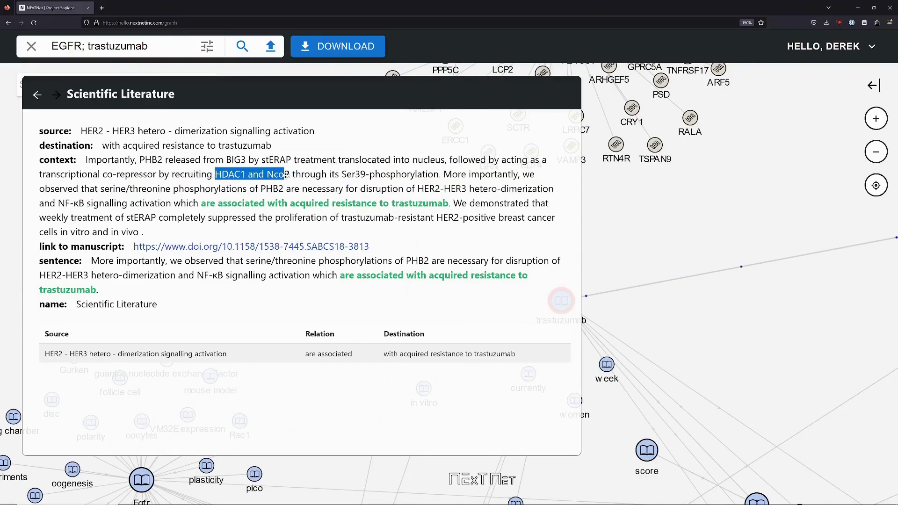
left_click(253, 191)
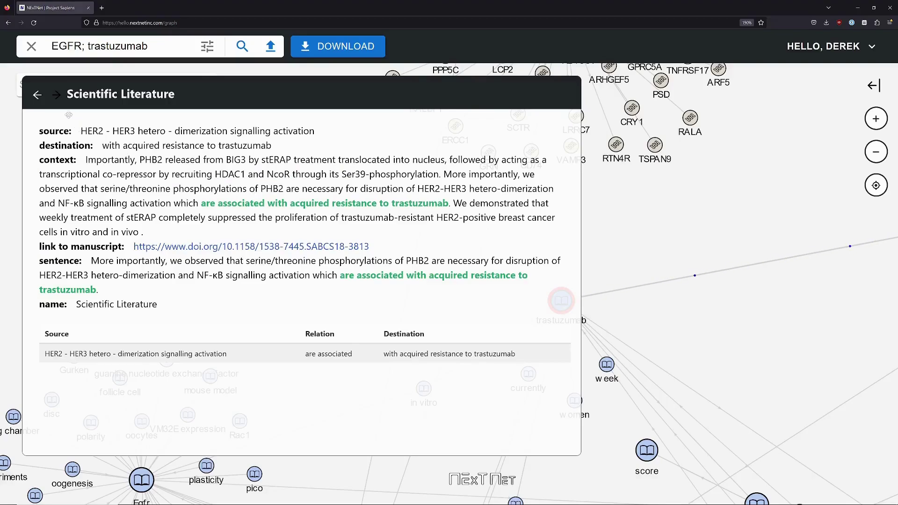
left_click(38, 95)
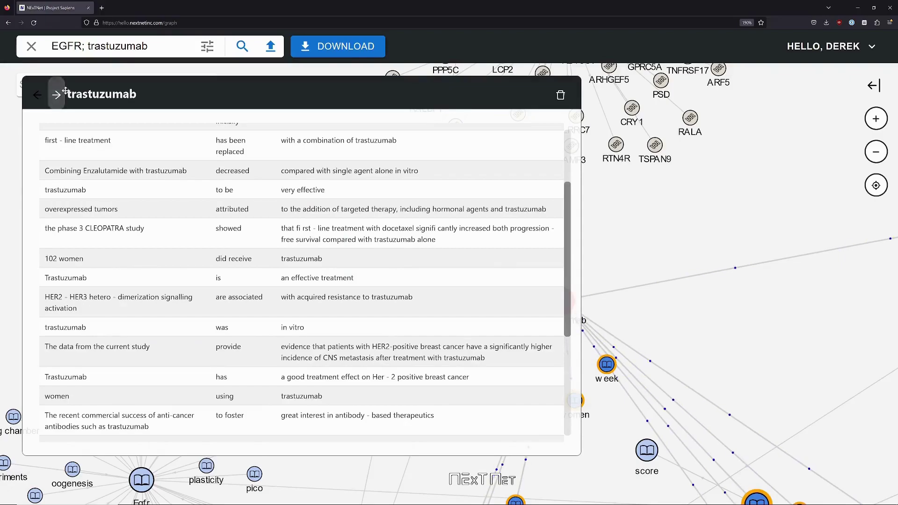
left_click(57, 94)
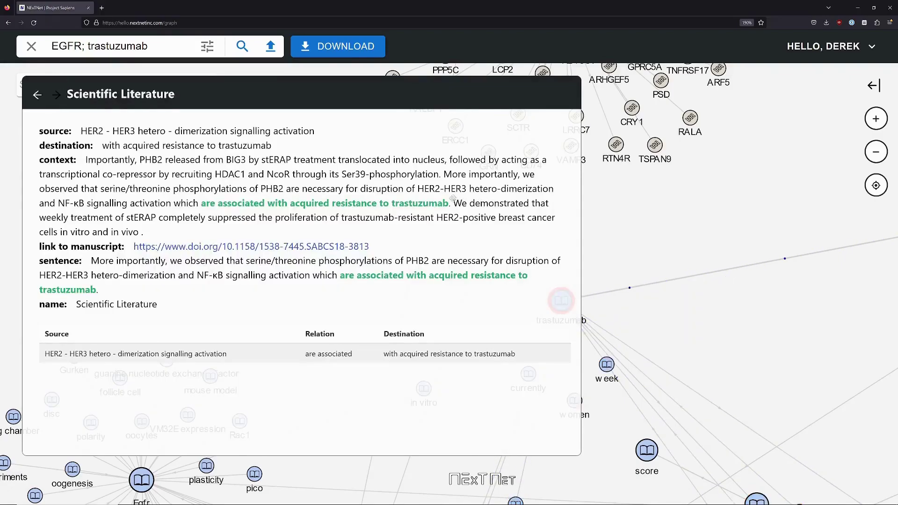
left_click_drag(418, 189, 532, 189)
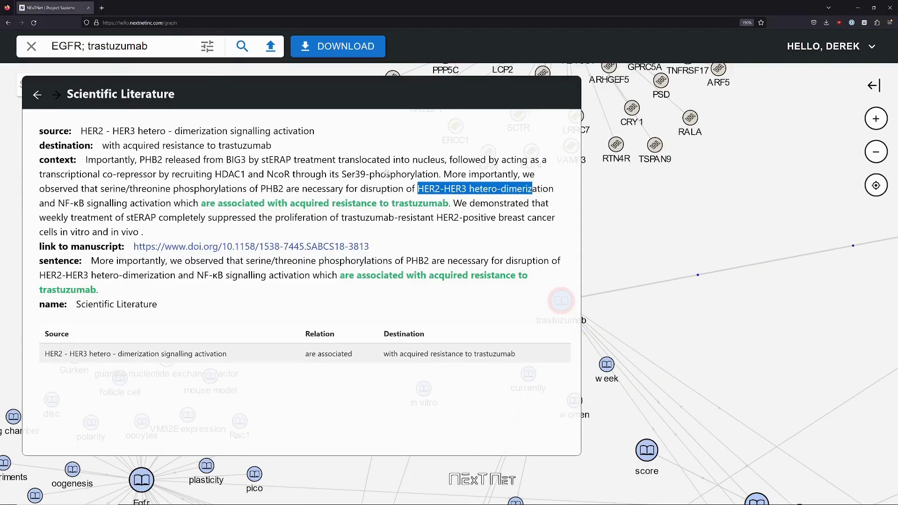
left_click(37, 95)
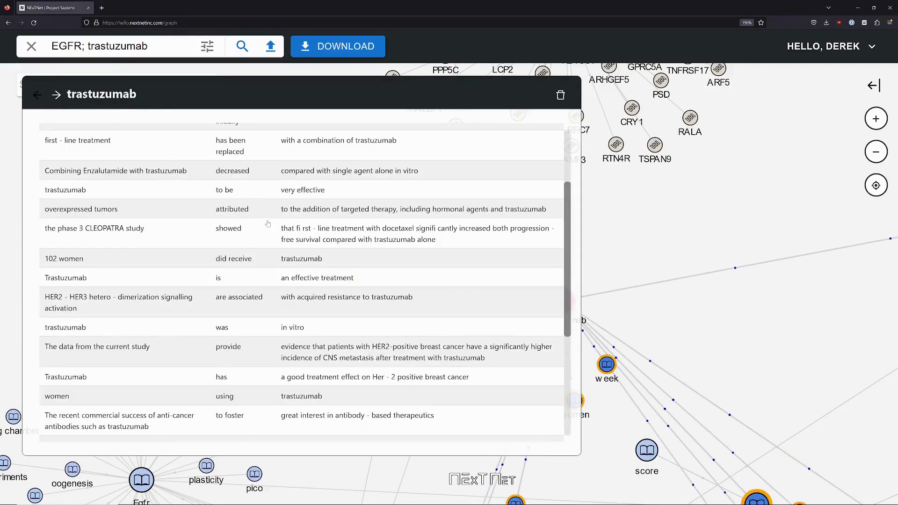
scroll(289, 320, "down", 5)
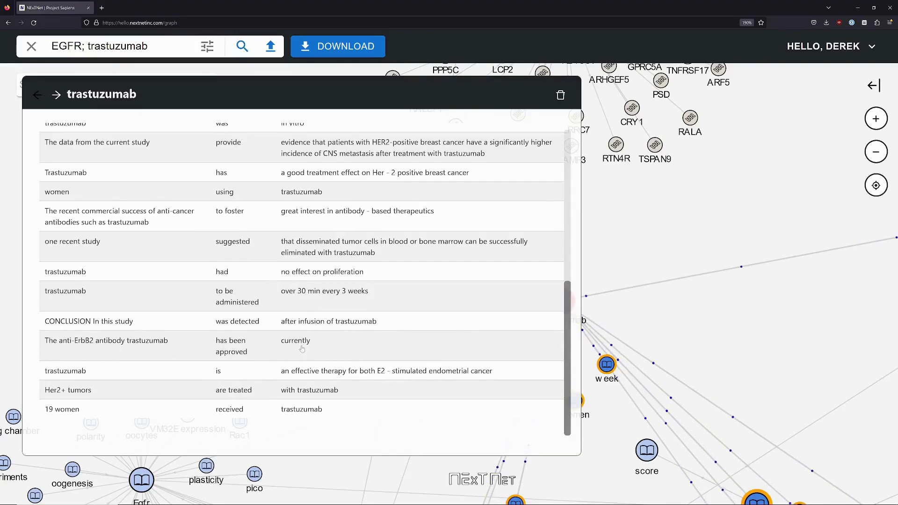
left_click(705, 228)
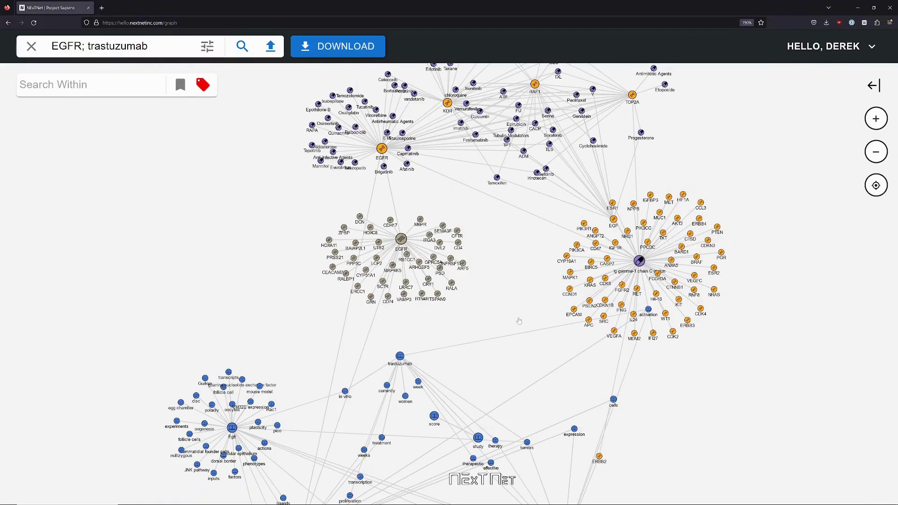
Pan the graph up to reveal more drug nodes
left_click_drag(483, 318, 495, 218)
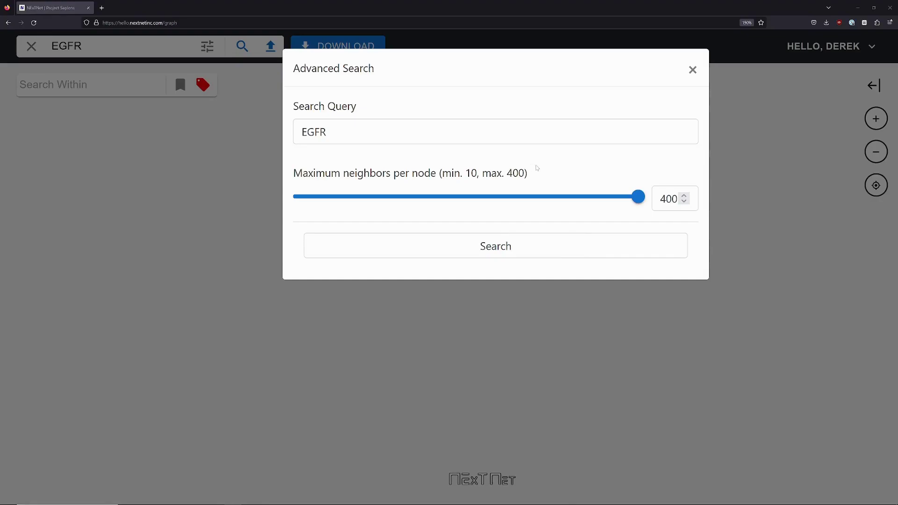
Lower Maximum neighbors per node from 400 to 10 and rerun the EGFR search
left_click(641, 202)
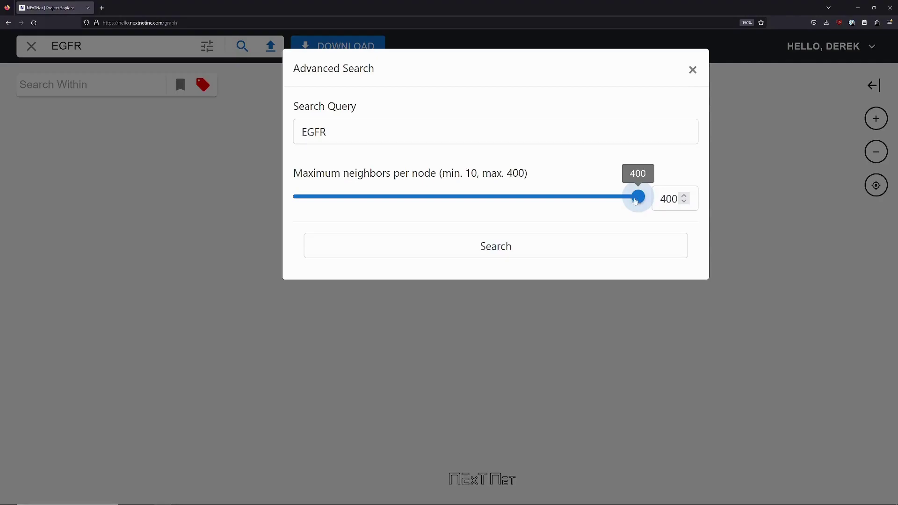
mouse_move(636, 201)
left_mouse_down()
mouse_move(295, 206)
mouse_move(638, 195)
left_mouse_up()
left_click_drag(623, 197, 293, 208)
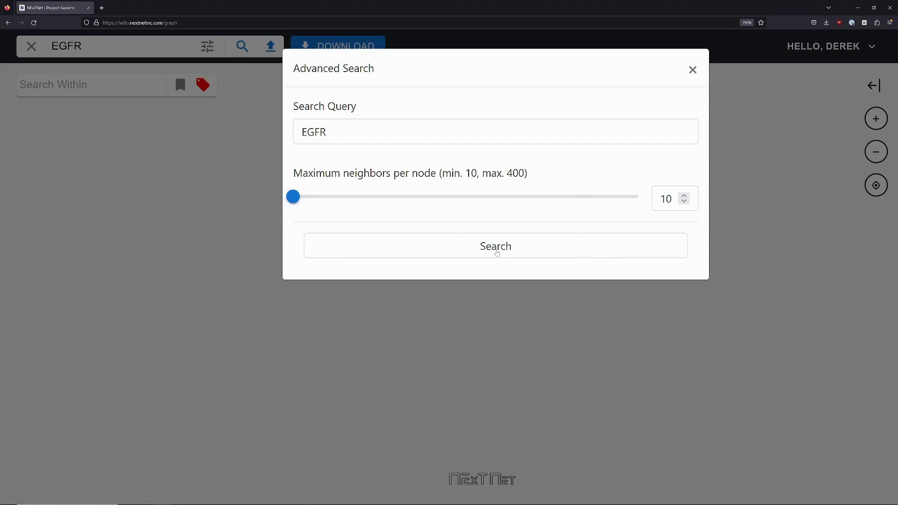
left_click(497, 253)
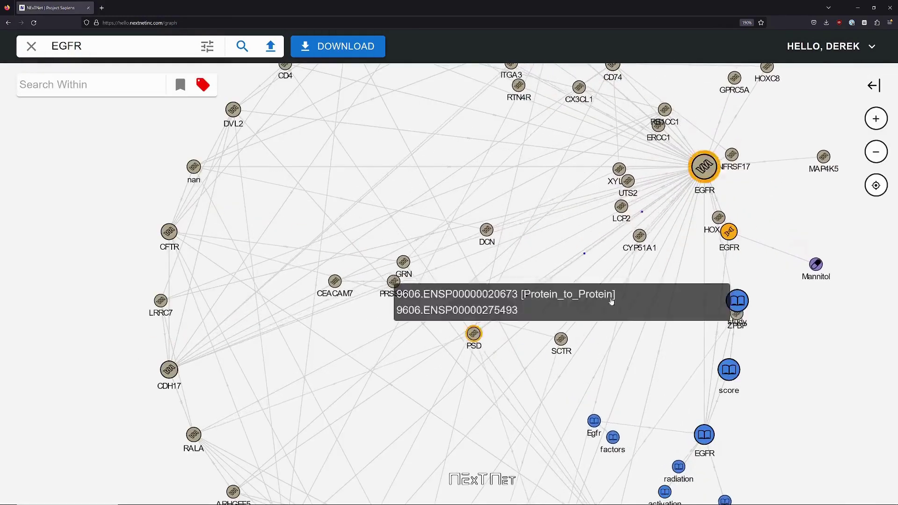
Place the literature EGFR node right, the protein hub at top, and the drug-target EGFR upper right
left_click_drag(704, 346, 511, 247)
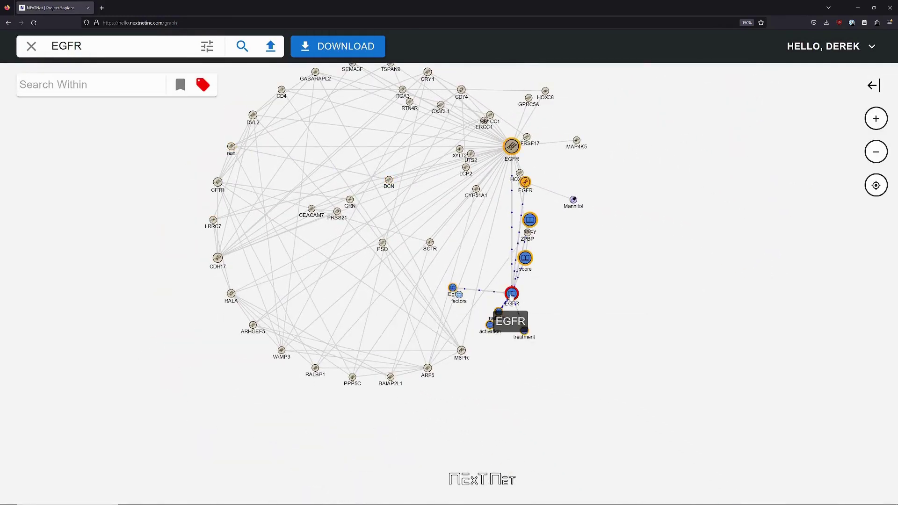
left_click_drag(523, 297, 646, 318)
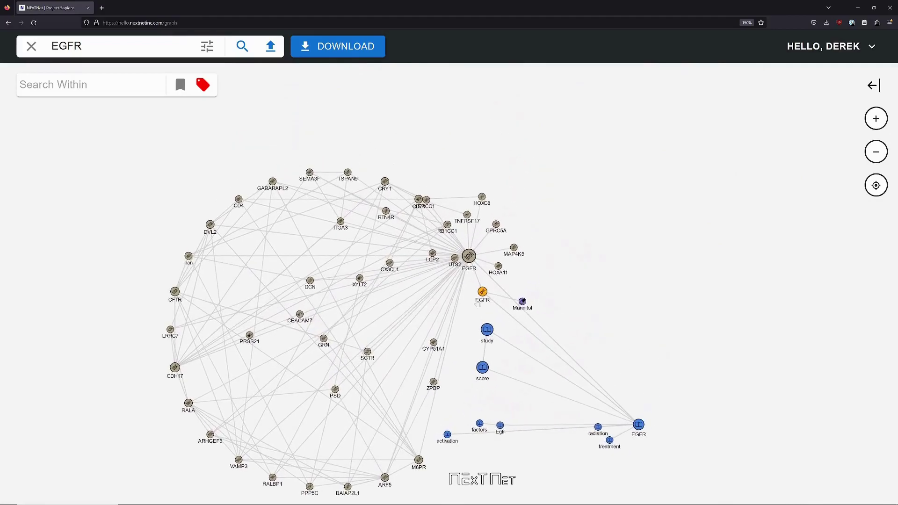
left_click_drag(469, 253, 486, 111)
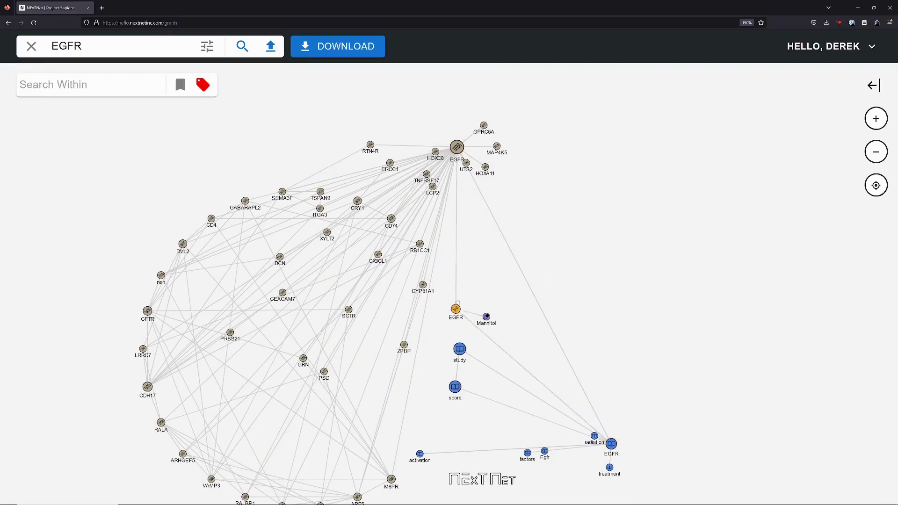
left_click_drag(466, 309, 590, 229)
mouse_move(521, 274)
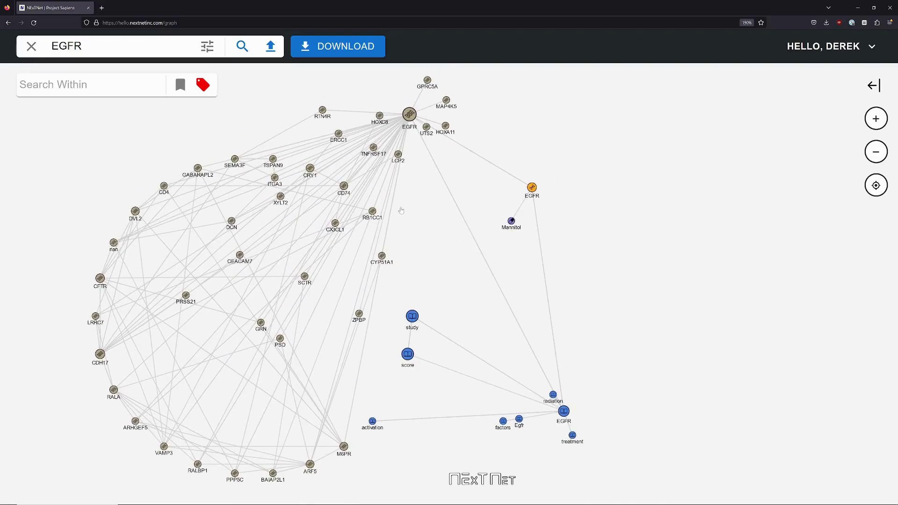
left_click(208, 46)
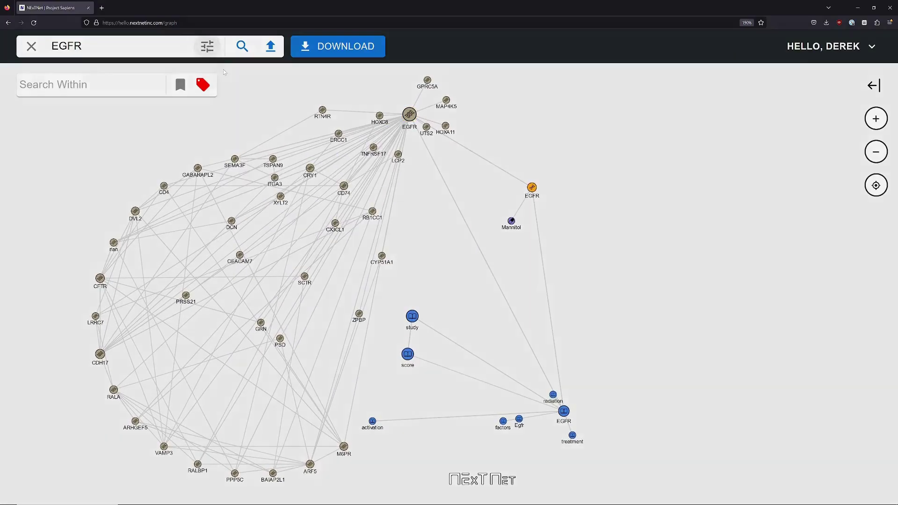
Raise maximum neighbors per node to 80, rerun the search, and pull the EGFR drug hub upper right
left_click_drag(294, 197, 646, 198)
left_click(511, 246)
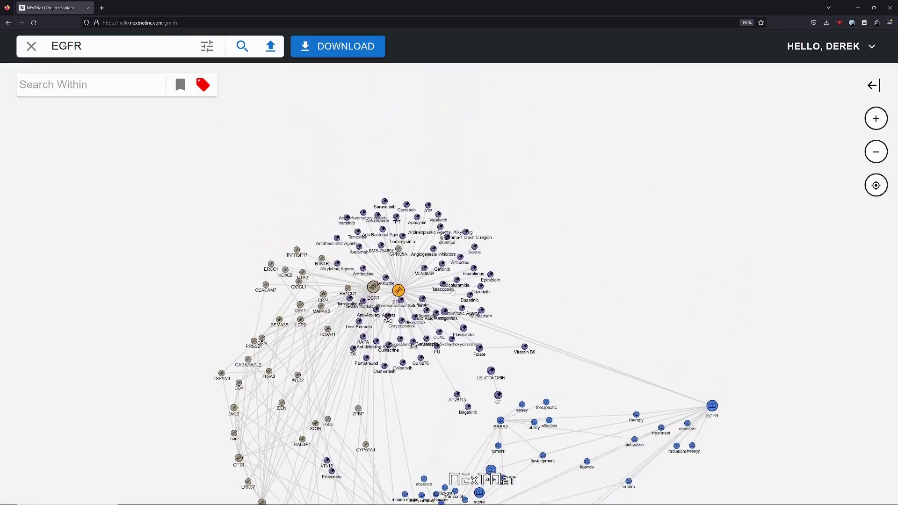
left_click_drag(398, 289, 566, 201)
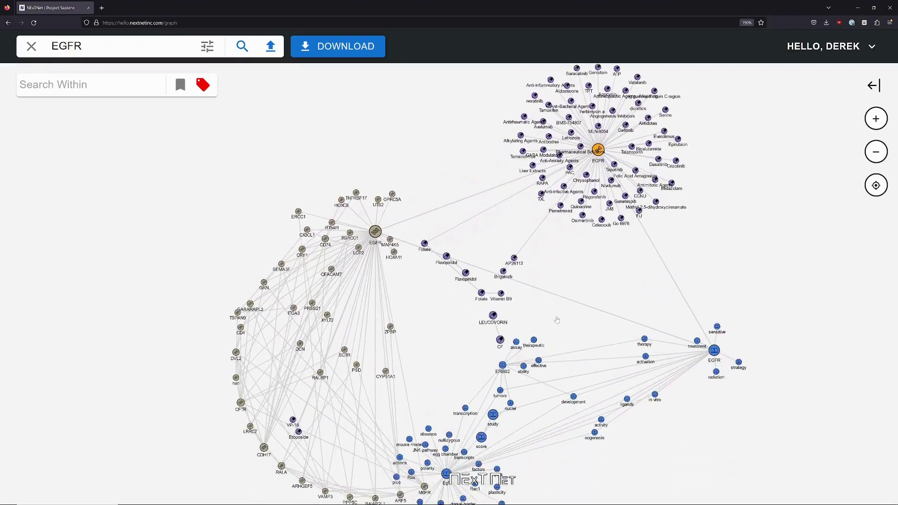
scroll(534, 293, "up", 3)
scroll(533, 293, "up", 3)
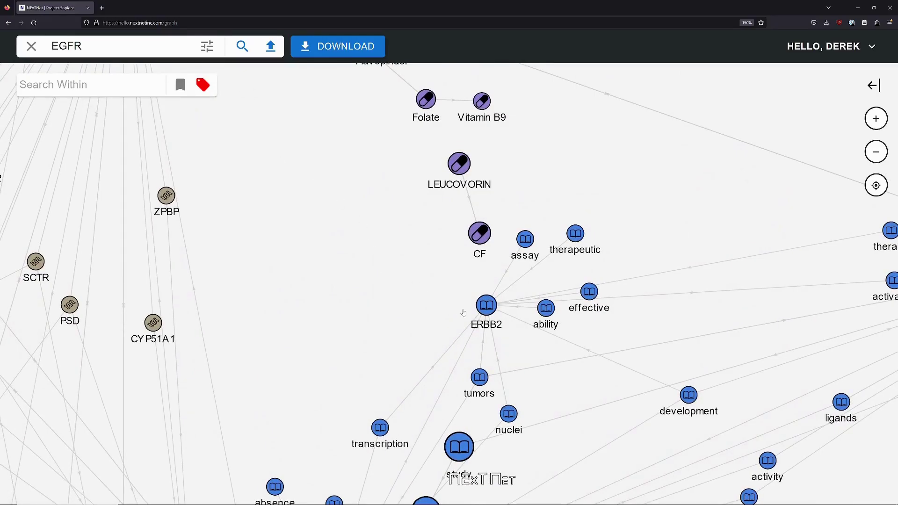
Add ERBB2 to the query, making it 'EGFR; ERBB2', and view its Scientific Literature relations
scroll(461, 311, "up", 2)
left_click(465, 308)
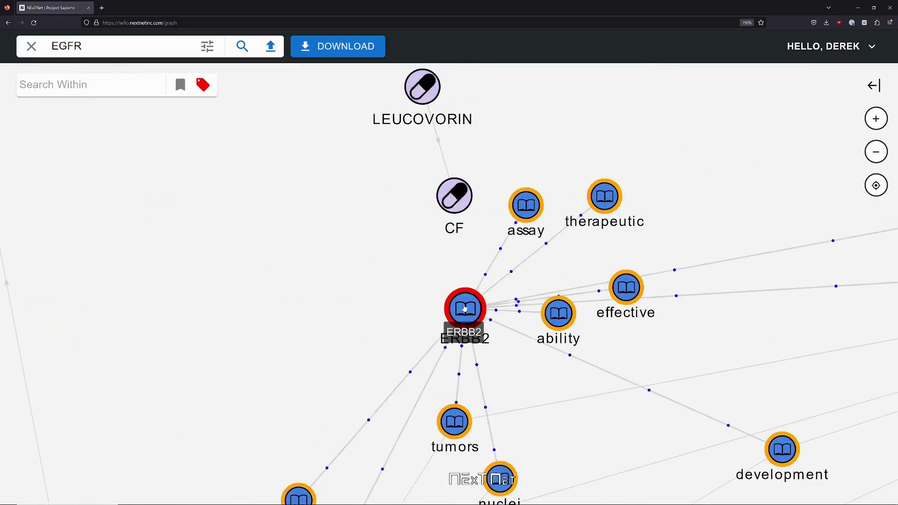
left_click(465, 308)
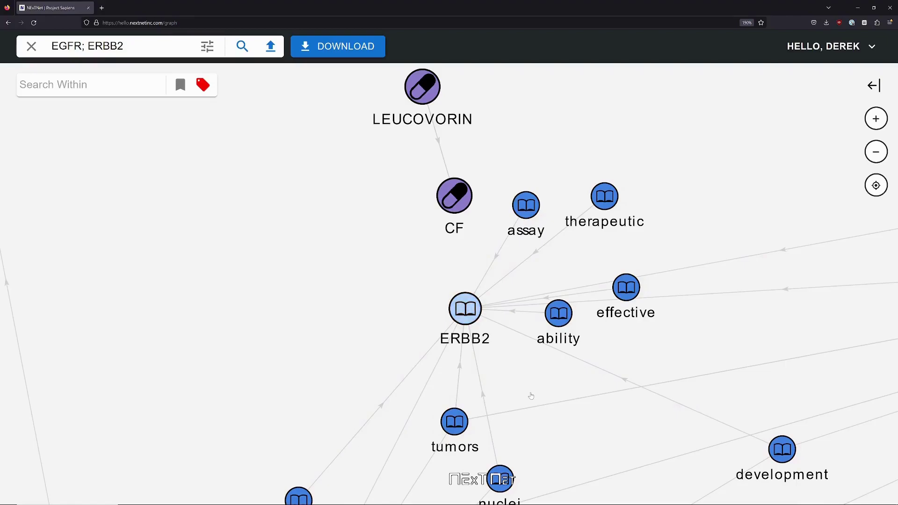
left_click(443, 321)
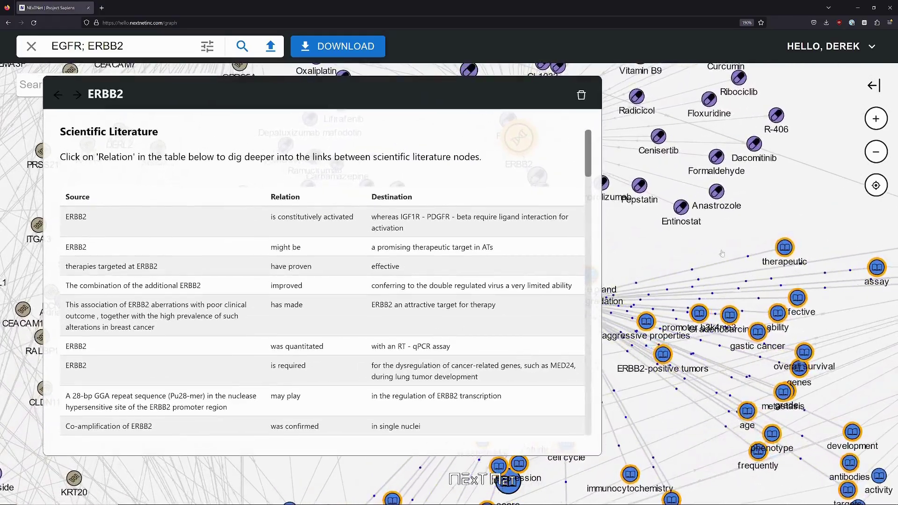
Close the ERBB2 literature panel and move the ERBB2 literature node down and right
left_click(722, 253)
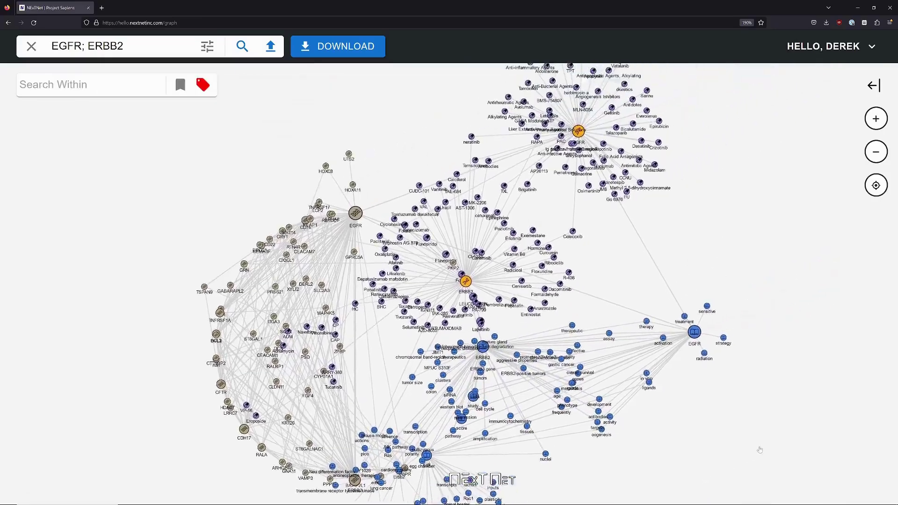
left_click_drag(760, 450, 702, 335)
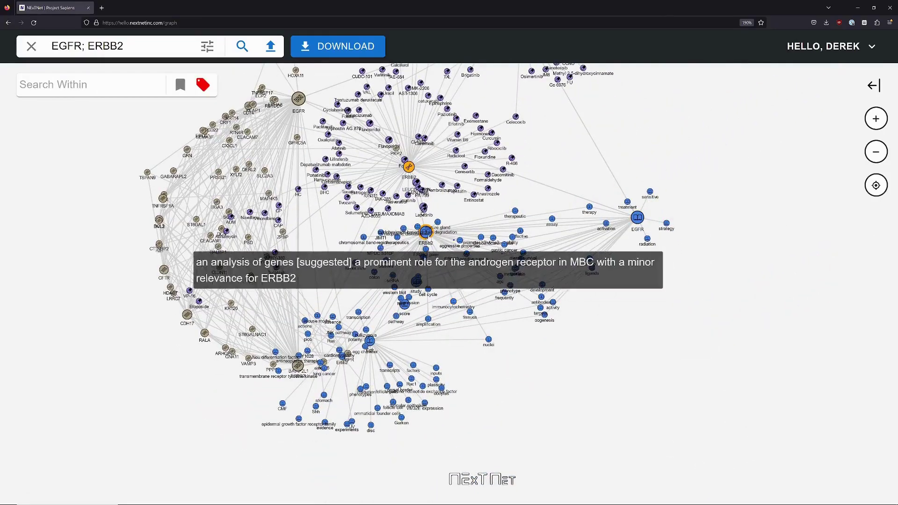
left_click_drag(426, 233, 688, 401)
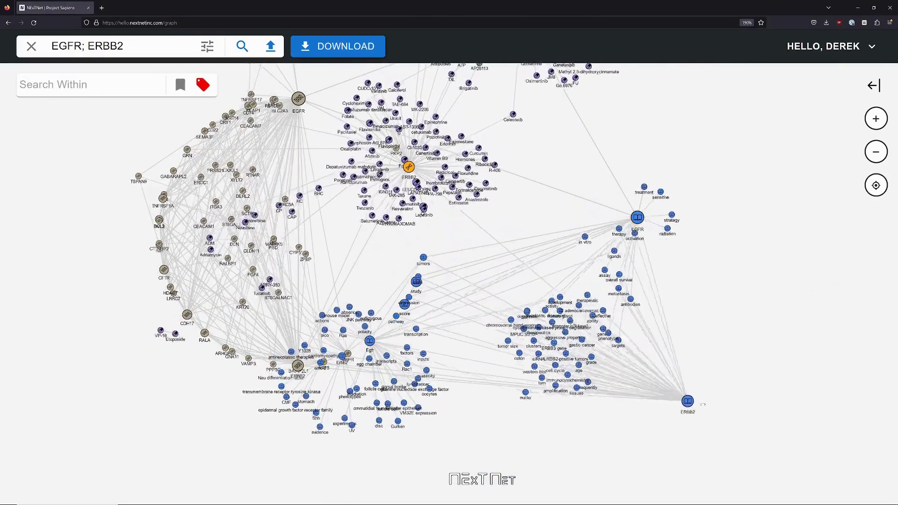
left_click_drag(717, 201, 732, 337)
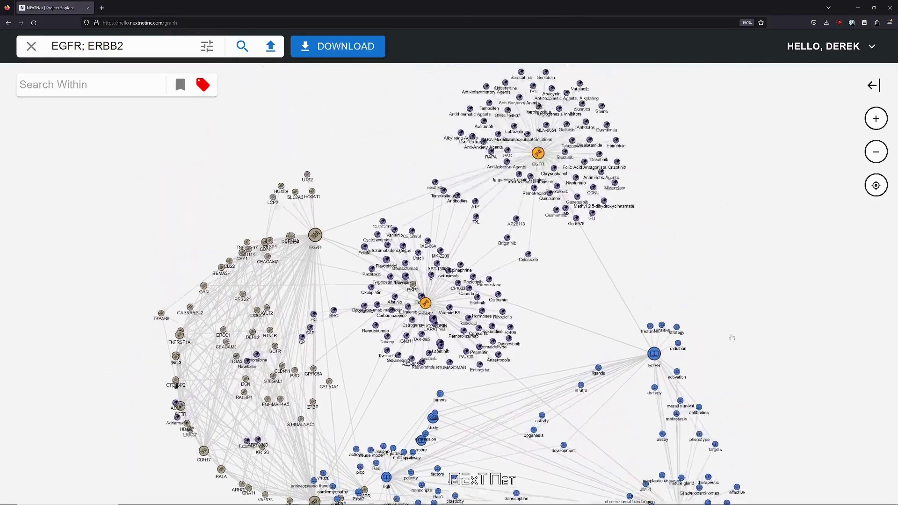
Move the ERBB2 drug hub to the top and the Egfr literature cluster down and right
left_click_drag(417, 361, 345, 134)
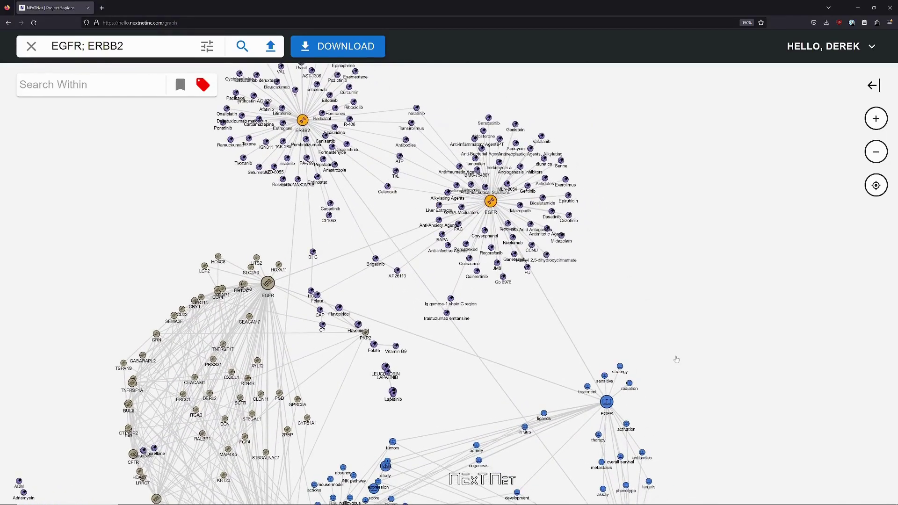
left_click_drag(677, 360, 653, 171)
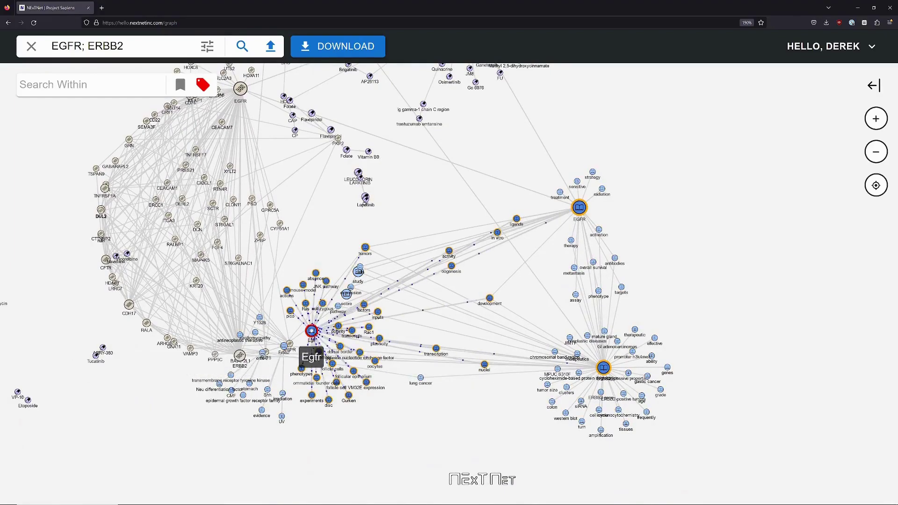
left_click_drag(311, 331, 368, 370)
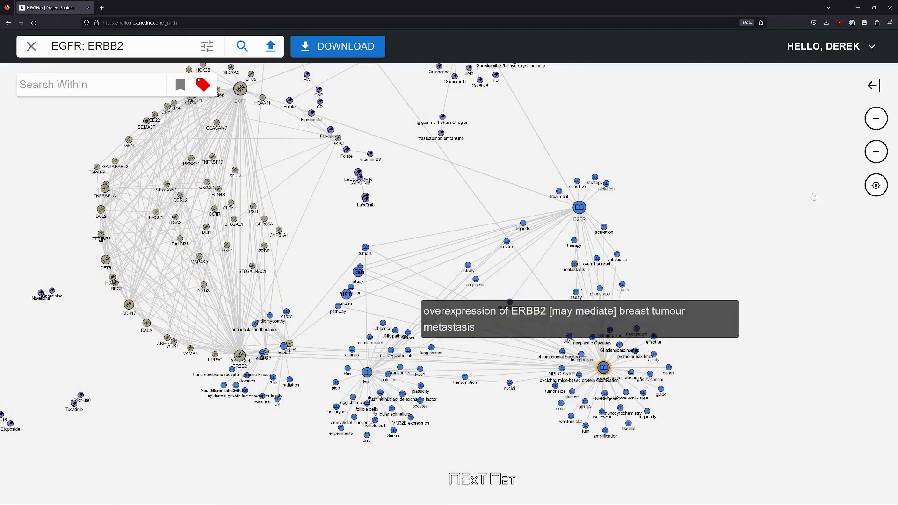
left_click_drag(810, 176, 729, 231)
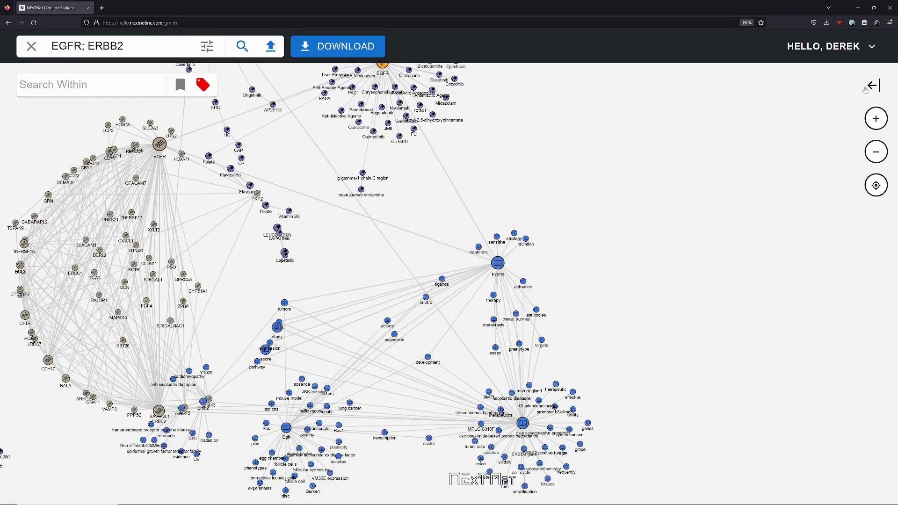
Open the Search Feed ranked by Centrality and review the Drug rankings
left_click(876, 85)
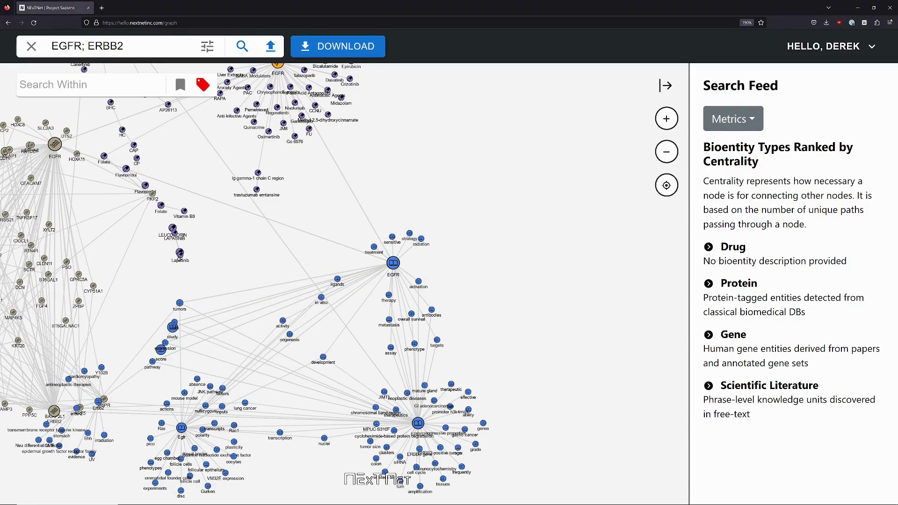
left_click(738, 129)
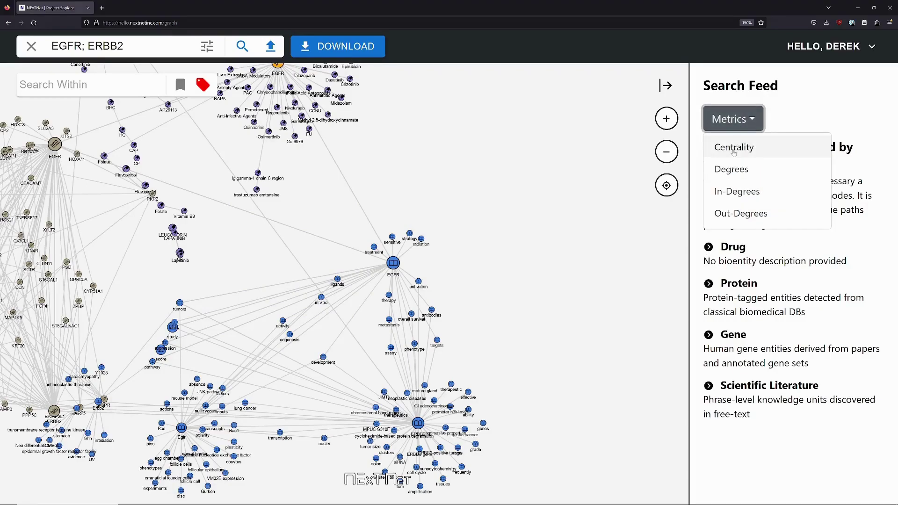
left_click(734, 149)
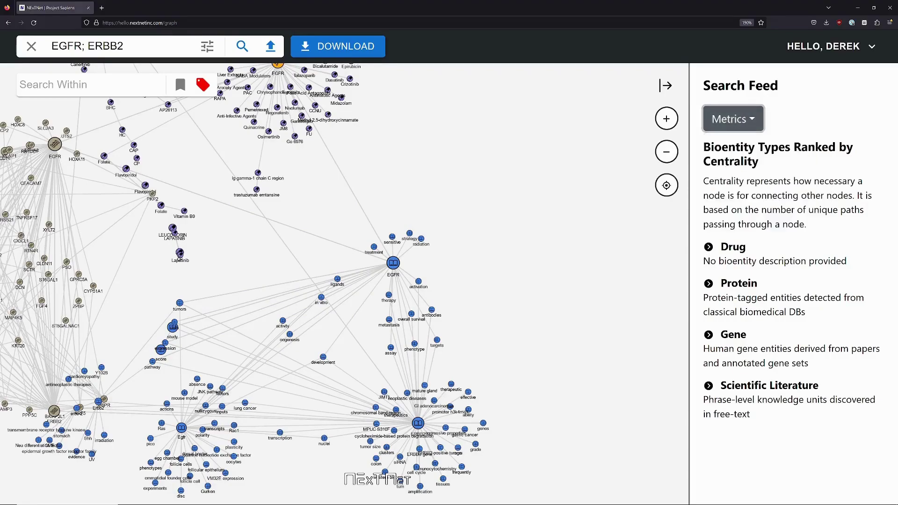
left_click(708, 248)
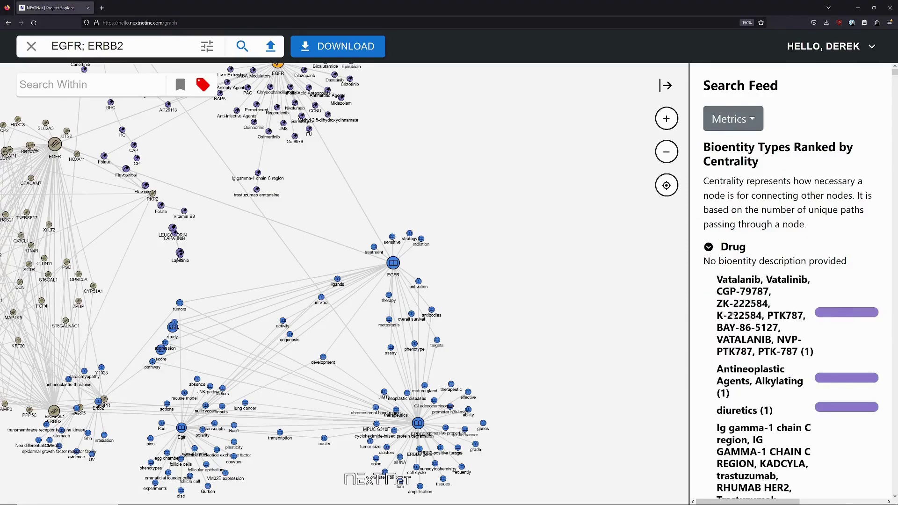
scroll(733, 315, "down", 6)
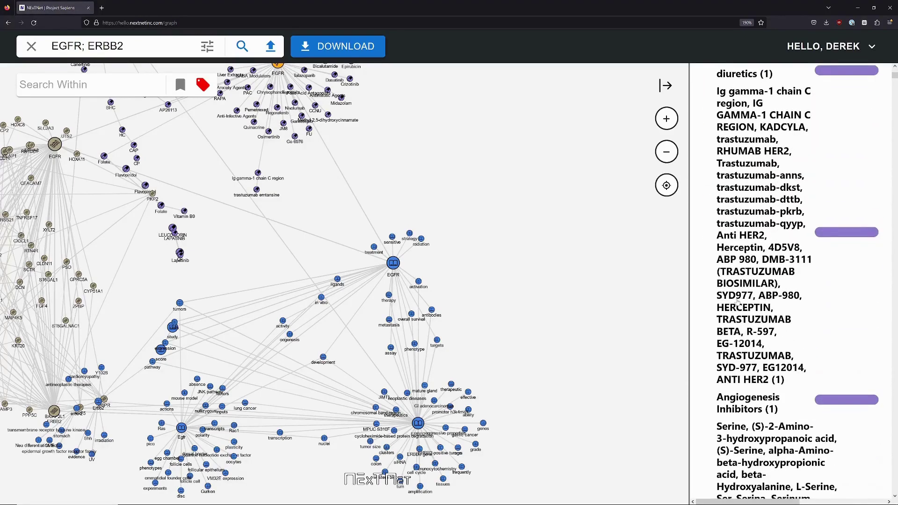
scroll(737, 301, "up", 7)
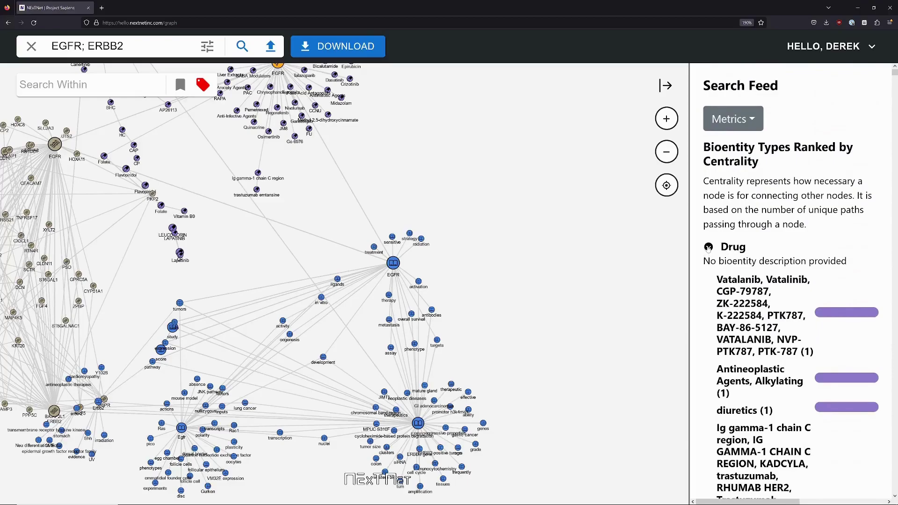
left_click(708, 248)
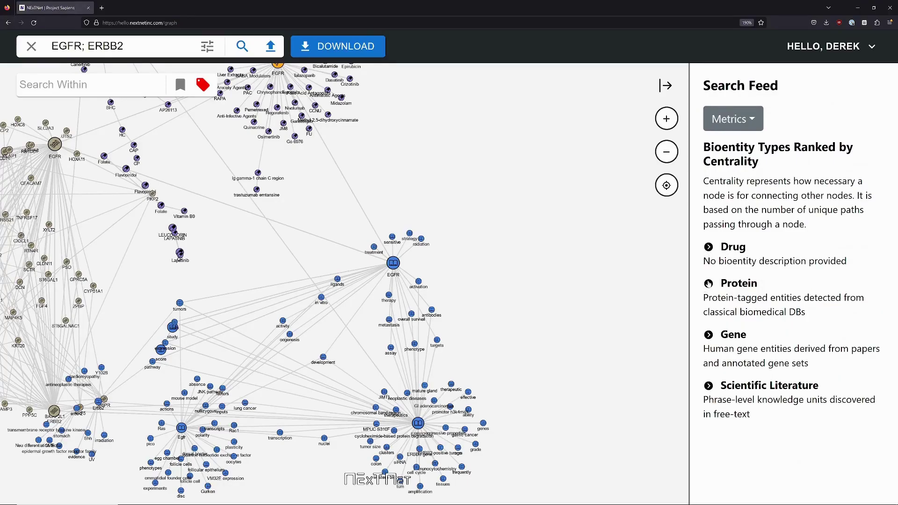
Review the Gene and Scientific Literature centrality rankings, then collapse them
left_click(709, 335)
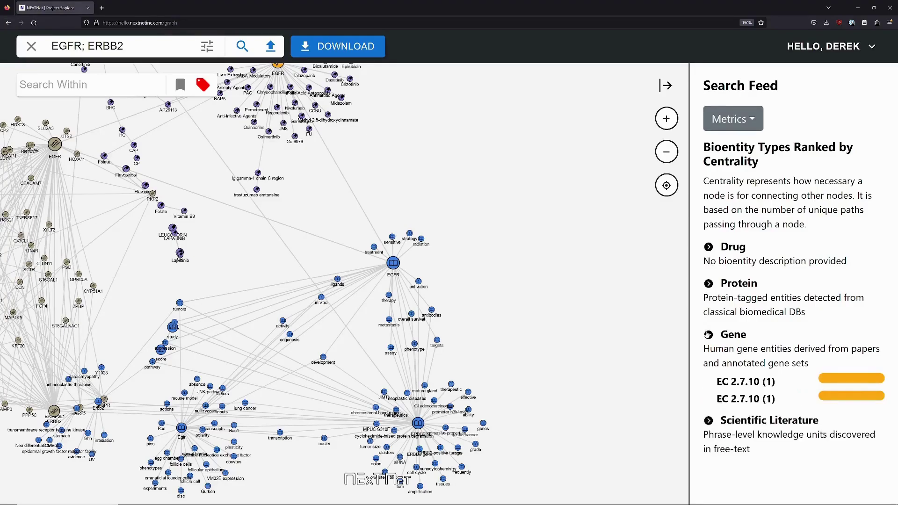
left_click(708, 335)
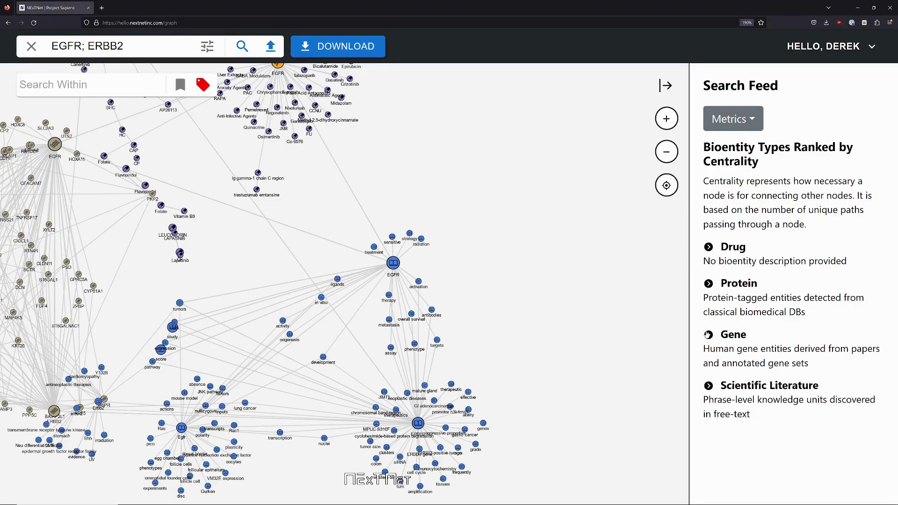
left_click(709, 386)
scroll(774, 341, "down", 4)
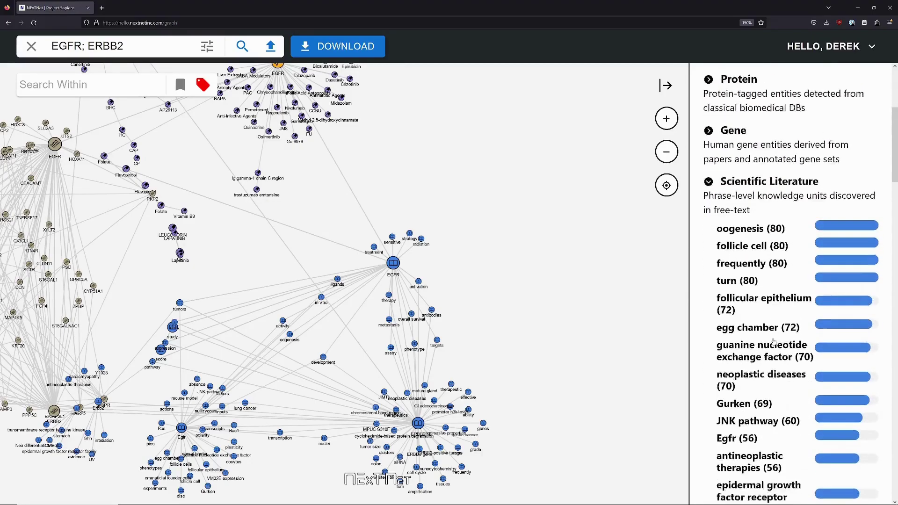
scroll(774, 341, "down", 3)
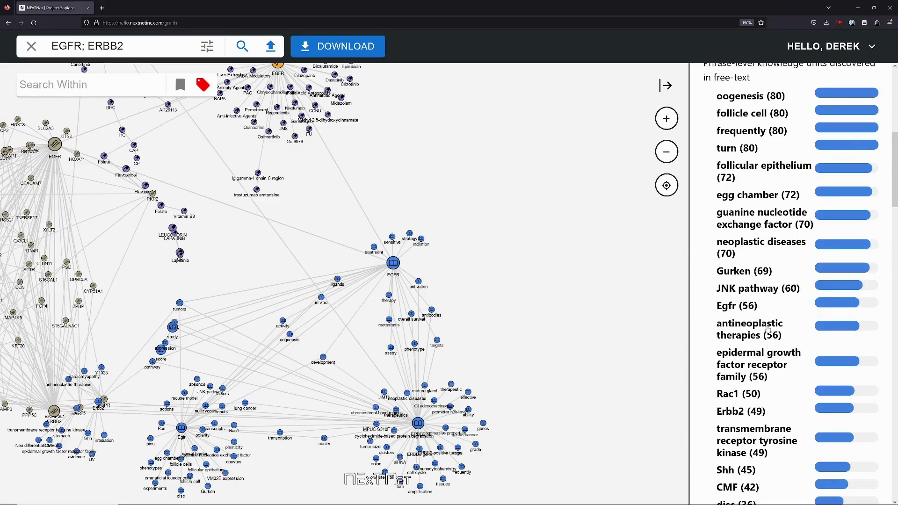
scroll(768, 329, "down", 2)
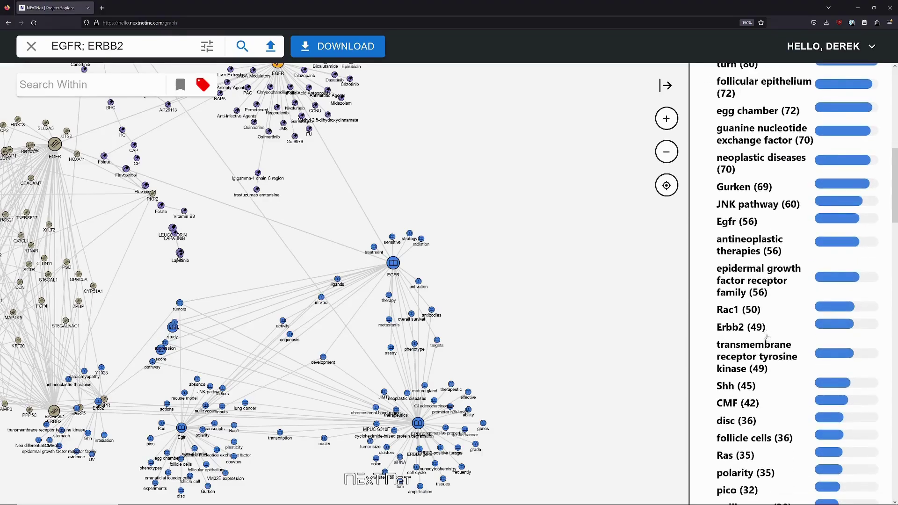
scroll(767, 337, "down", 4)
scroll(761, 344, "up", 8)
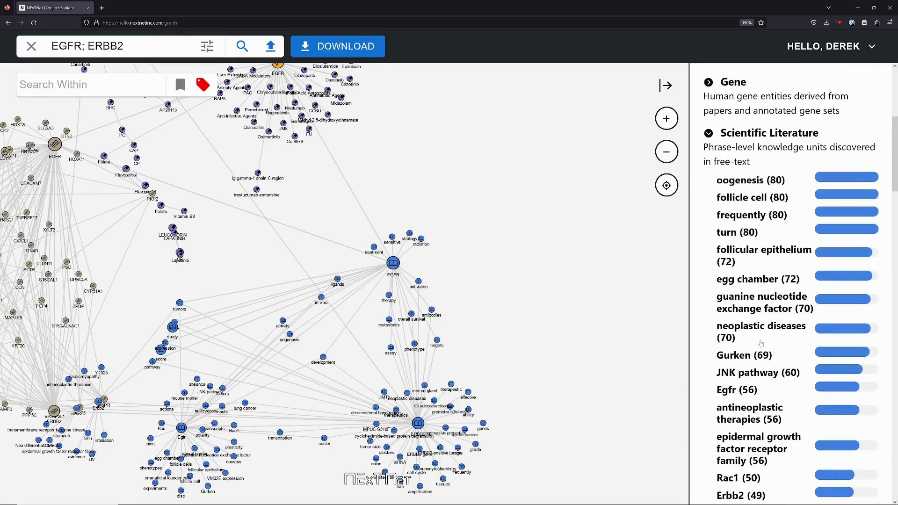
scroll(761, 344, "up", 6)
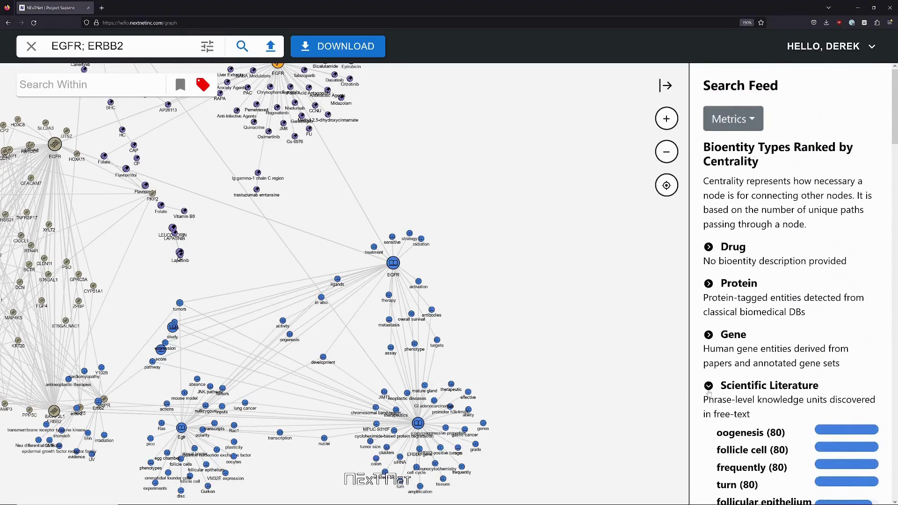
left_click(708, 387)
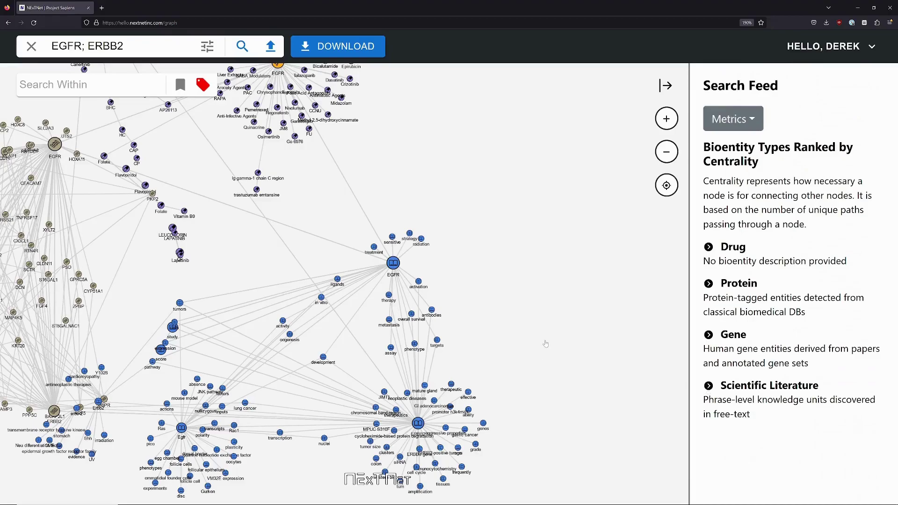
left_click_drag(531, 316, 662, 297)
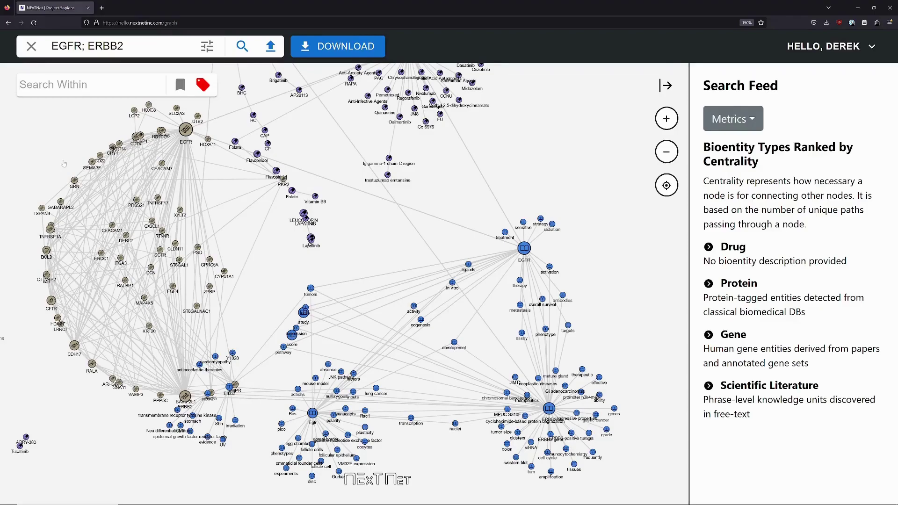
Delete the 'lung' text from the Search Within box to remove the lung highlighting
type("lung")
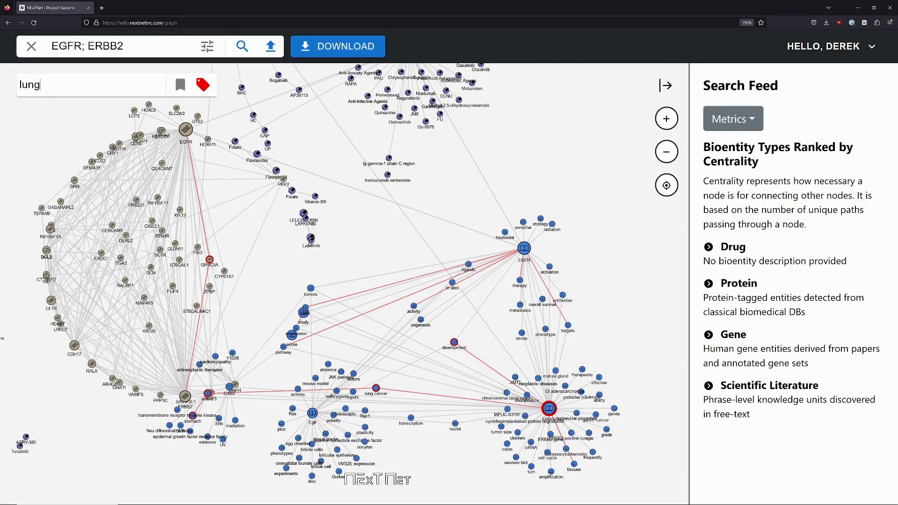
key("ctrl+a")
key("BackSpace")
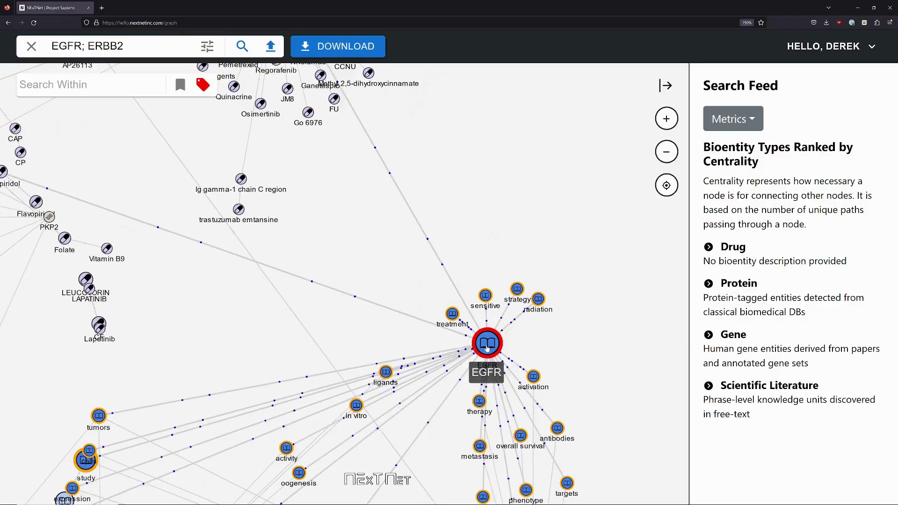
Submit the tag 'This is a tag! It allows me to take notes and personalize my graph.' on EGFR literature
left_click(487, 348)
left_click_drag(361, 96, 359, 162)
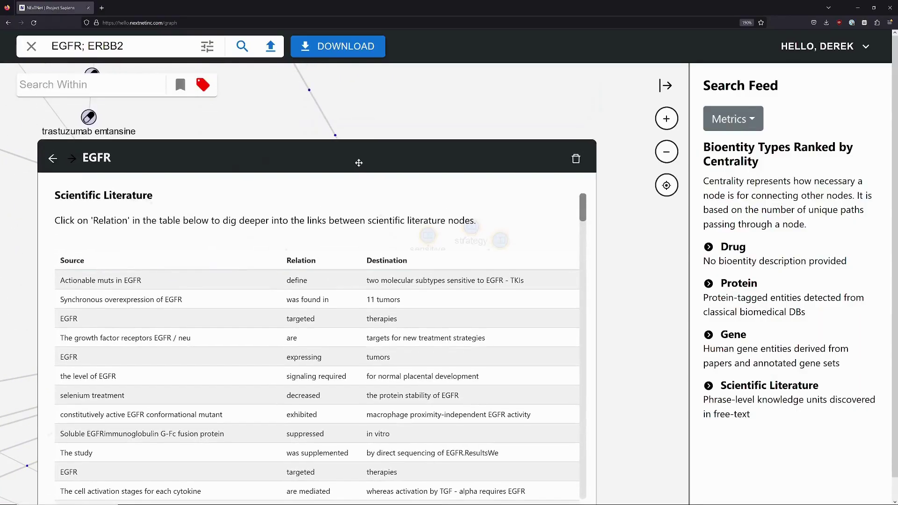
left_click(180, 85)
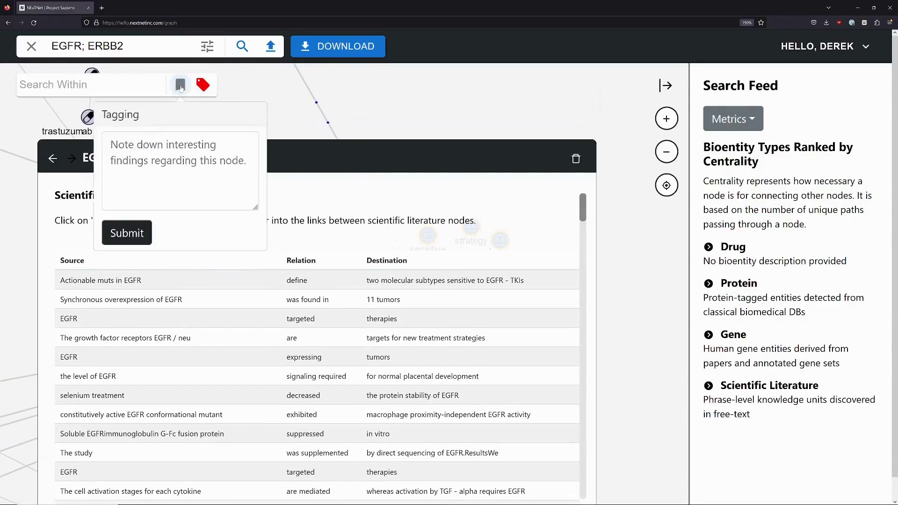
left_click(112, 145)
type("This is a tag! I")
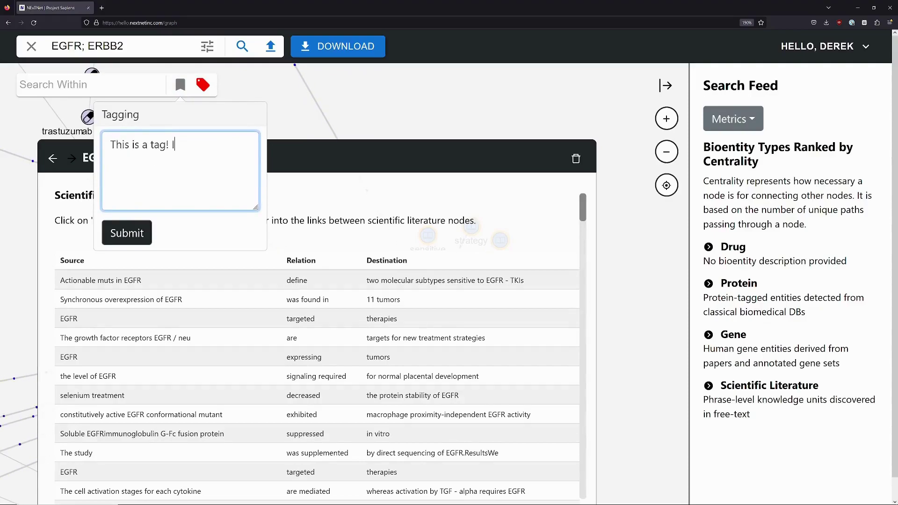
type("t allows me to take notes")
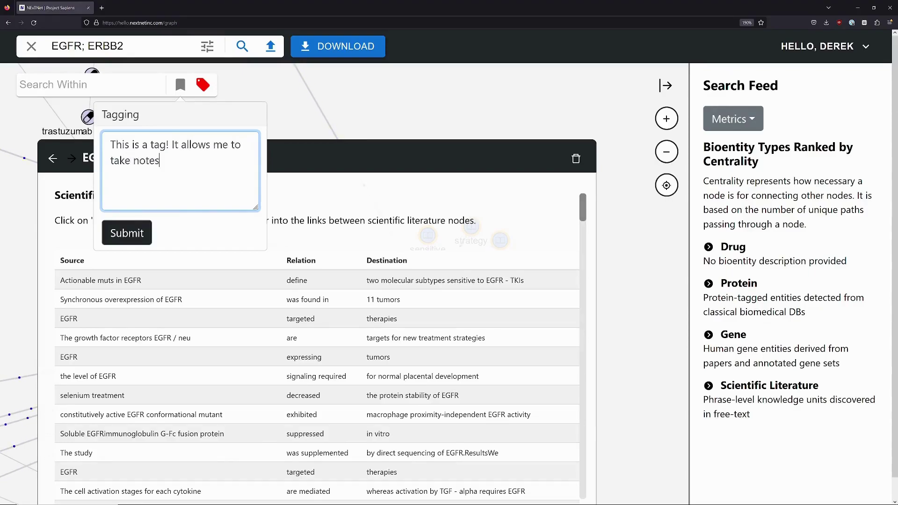
type(" and personalize my ")
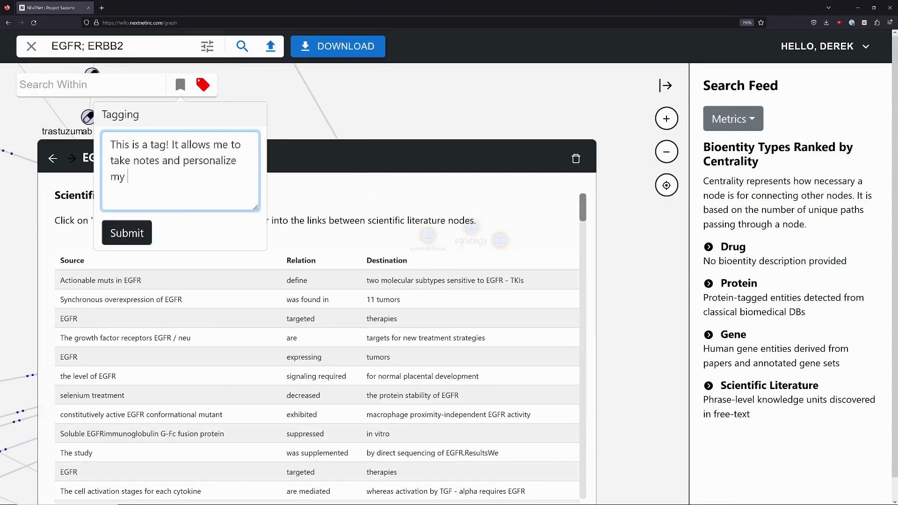
type("graph.")
left_click(127, 233)
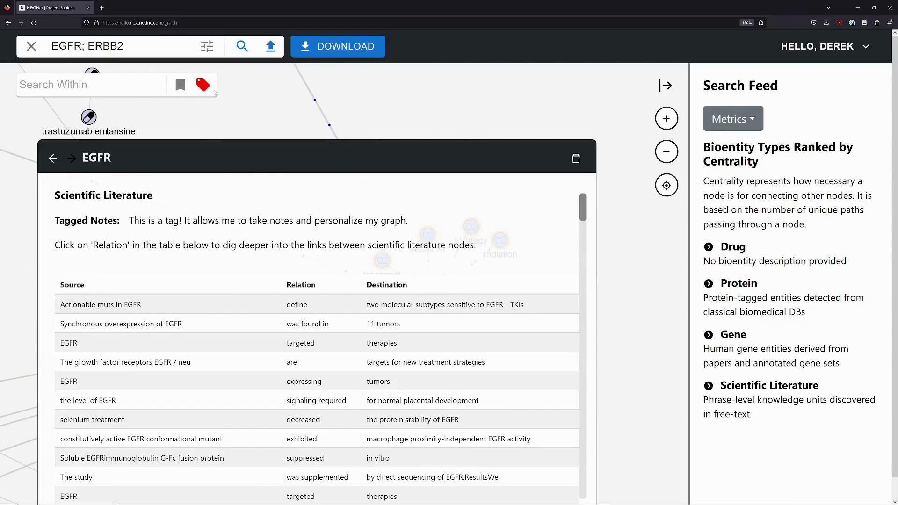
Highlight tagged nodes in green and bring the ERBB2 and EGFR drug clusters into view
left_click(202, 85)
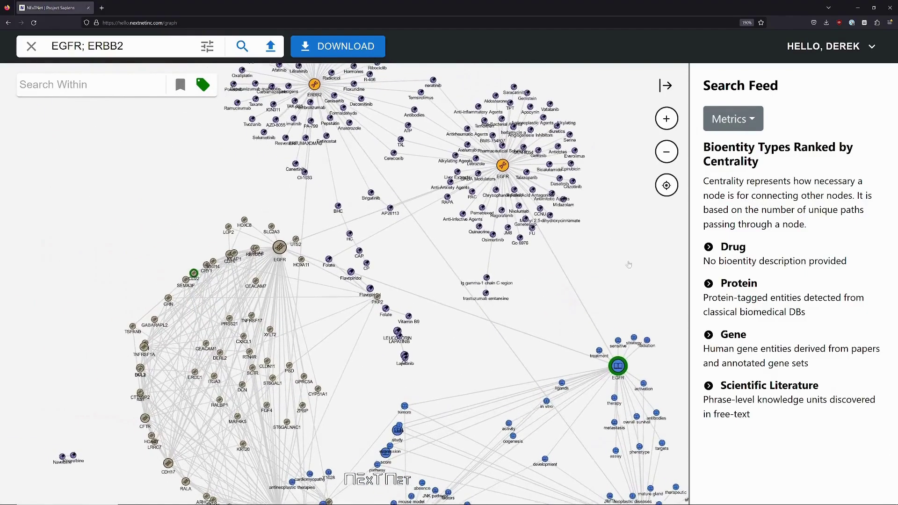
left_click_drag(628, 264, 532, 99)
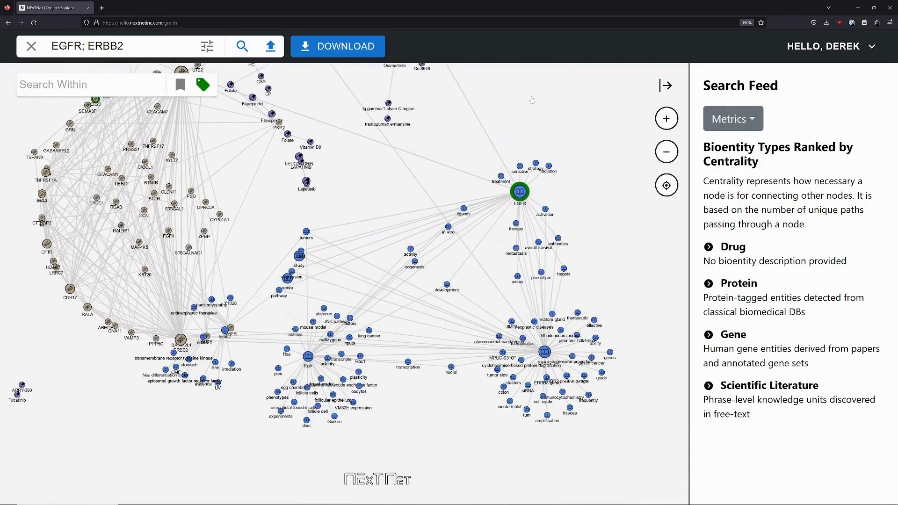
left_click_drag(566, 132, 584, 406)
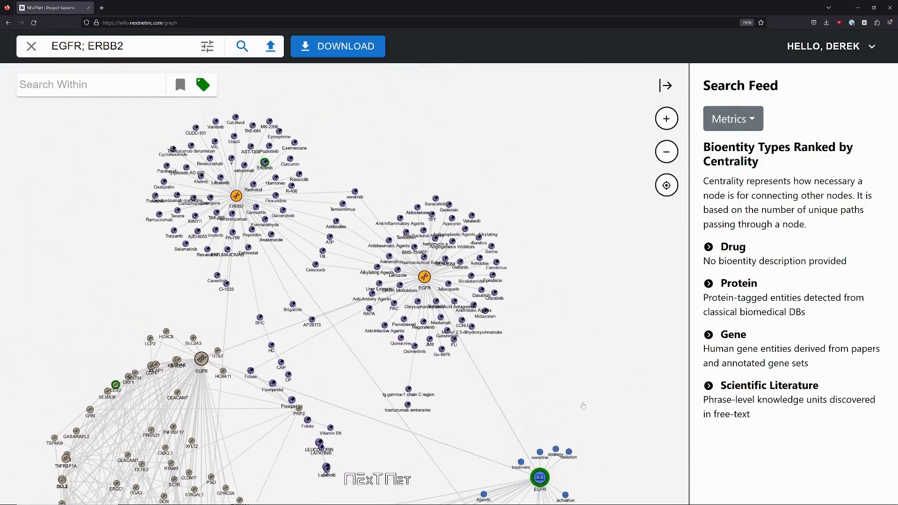
Open Erlotinib's drug panel to read its related-IP tagged note, then recenter the graph
left_click(263, 163)
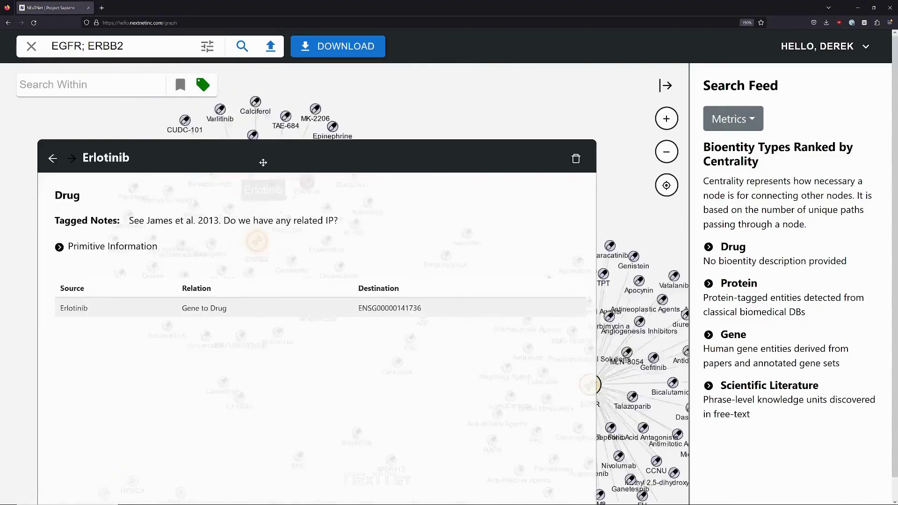
left_click_drag(131, 223, 161, 299)
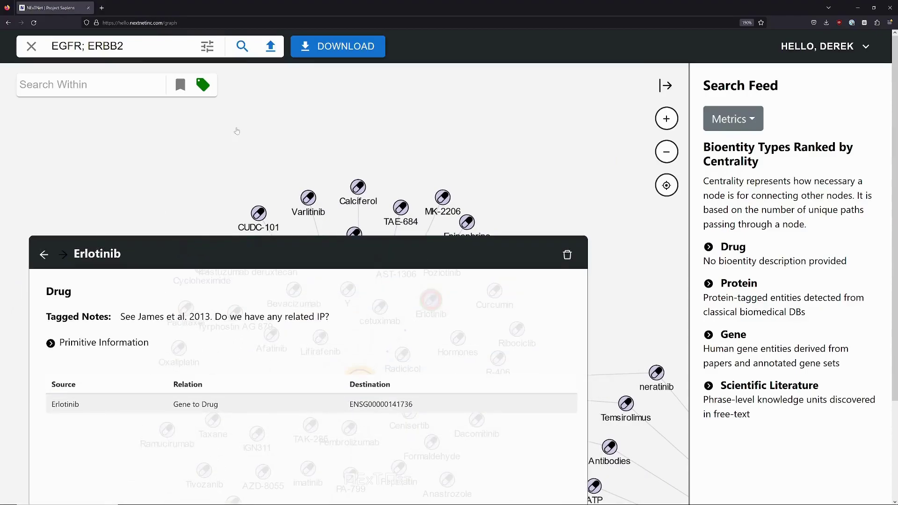
scroll(237, 131, "down", 3)
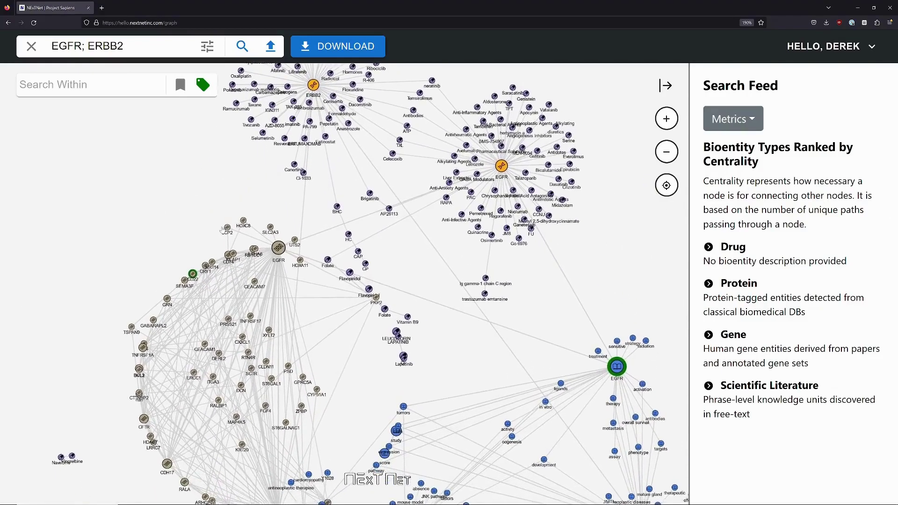
left_click_drag(167, 201, 114, 280)
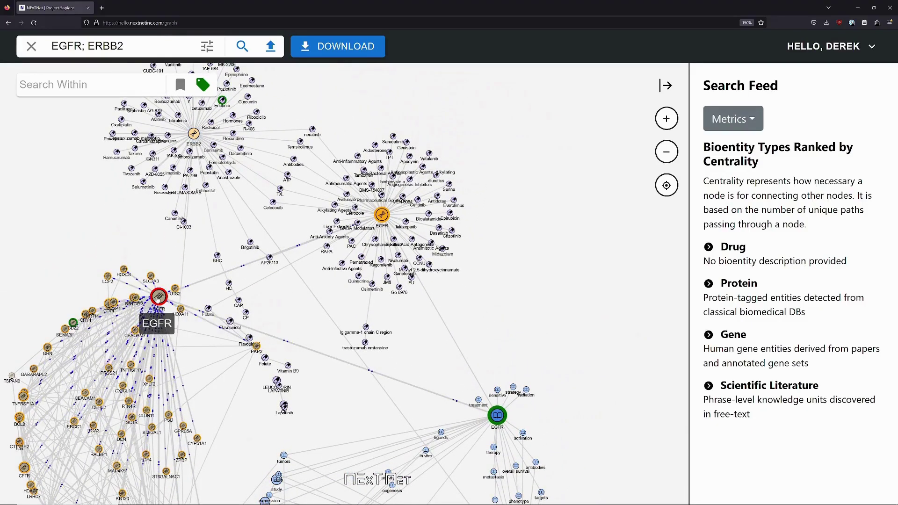
Hide the EGFR protein node and the ERBB2 literature node from the graph
left_click(158, 296)
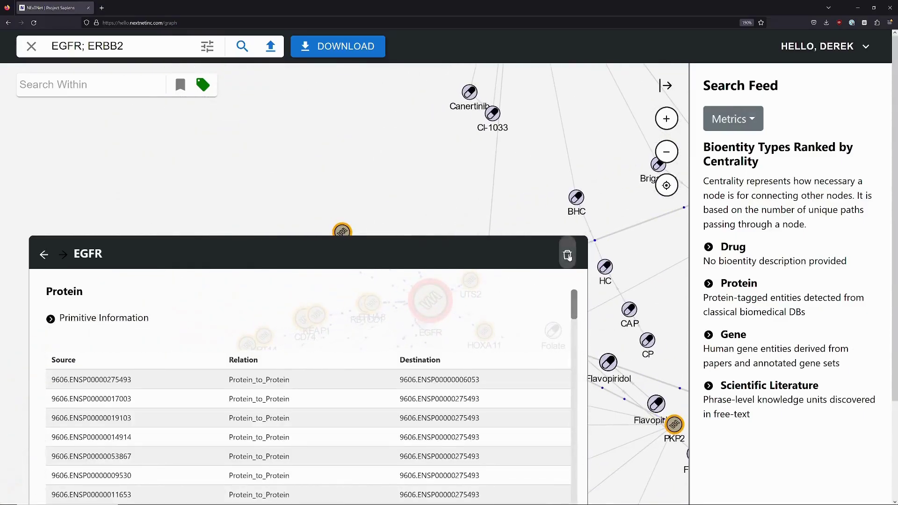
left_click(575, 257)
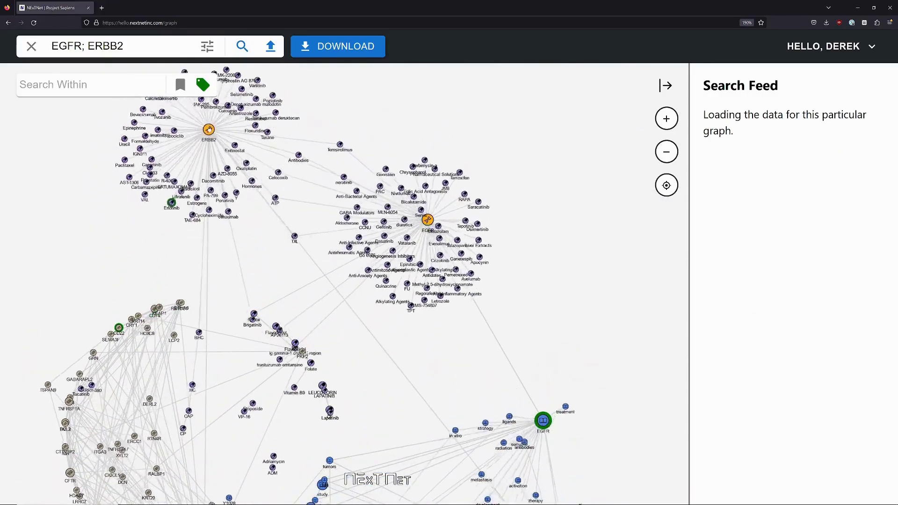
left_click_drag(484, 393, 416, 160)
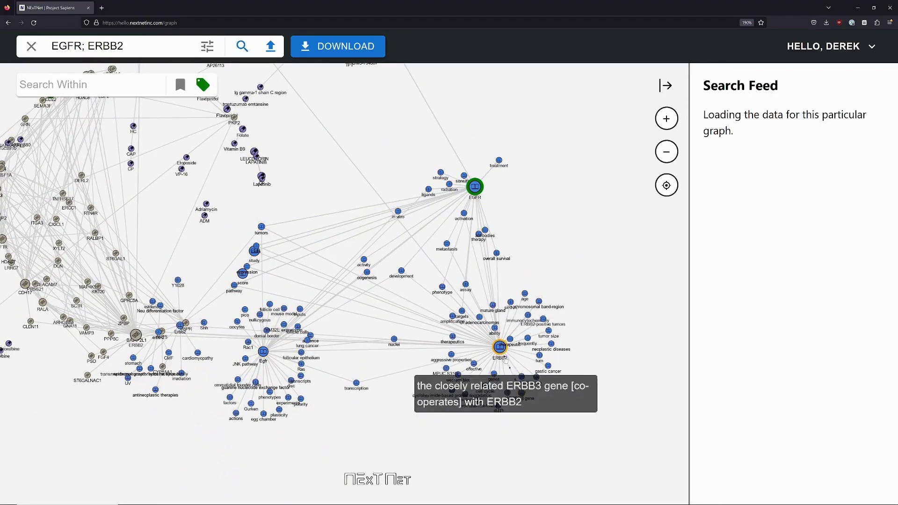
left_click(500, 347)
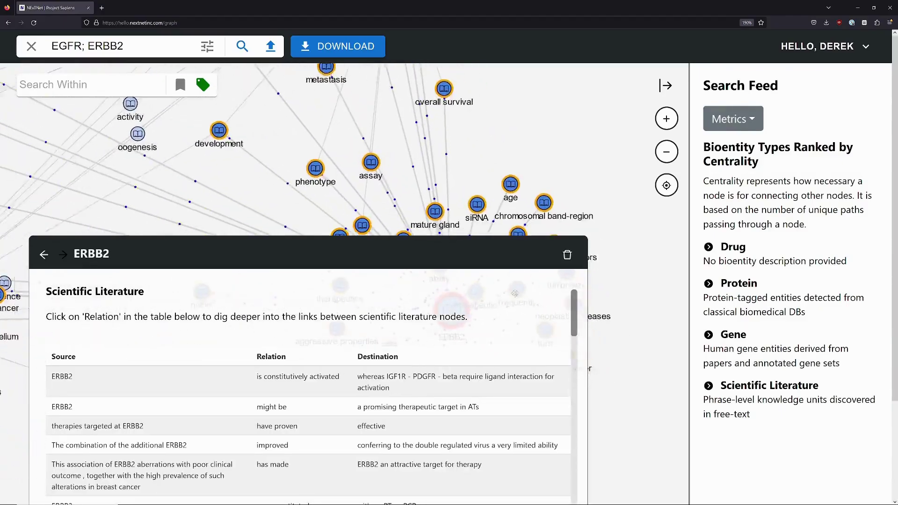
left_click(624, 255)
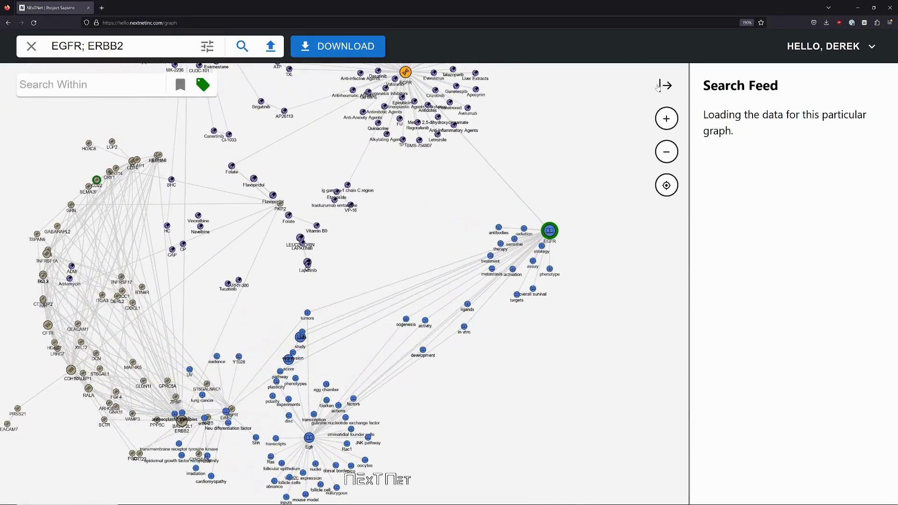
Expand the Scientific Literature centrality rankings in the Search Feed, led by oogenesis and follicle cell
left_click_drag(623, 103, 688, 178)
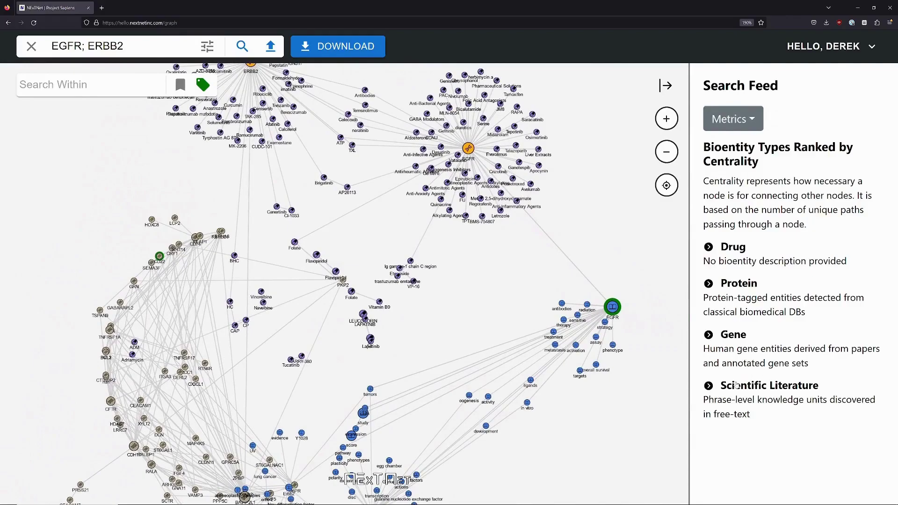
left_click(709, 386)
scroll(804, 296, "down", 10)
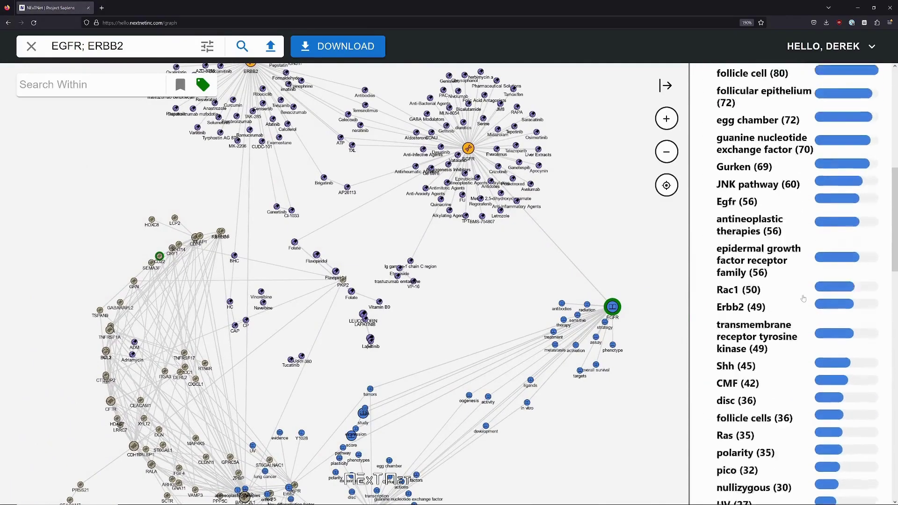
scroll(803, 296, "down", 10)
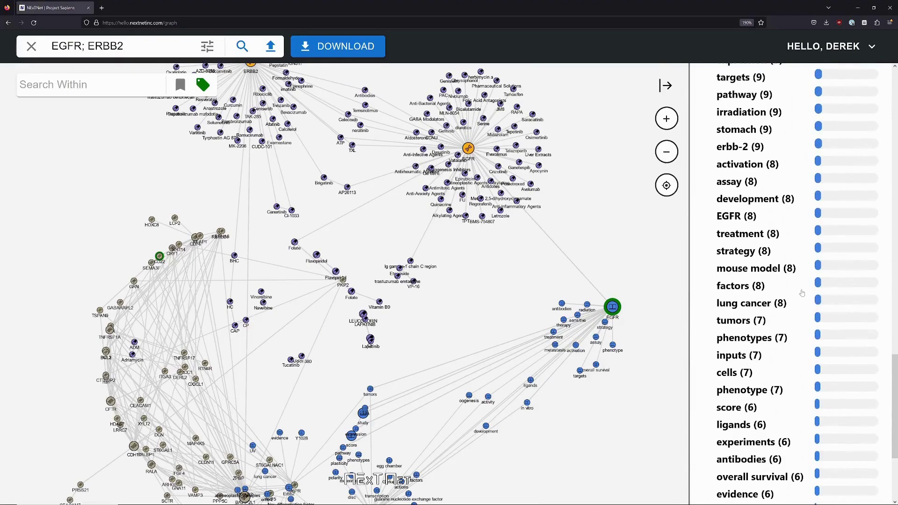
scroll(802, 292, "up", 20)
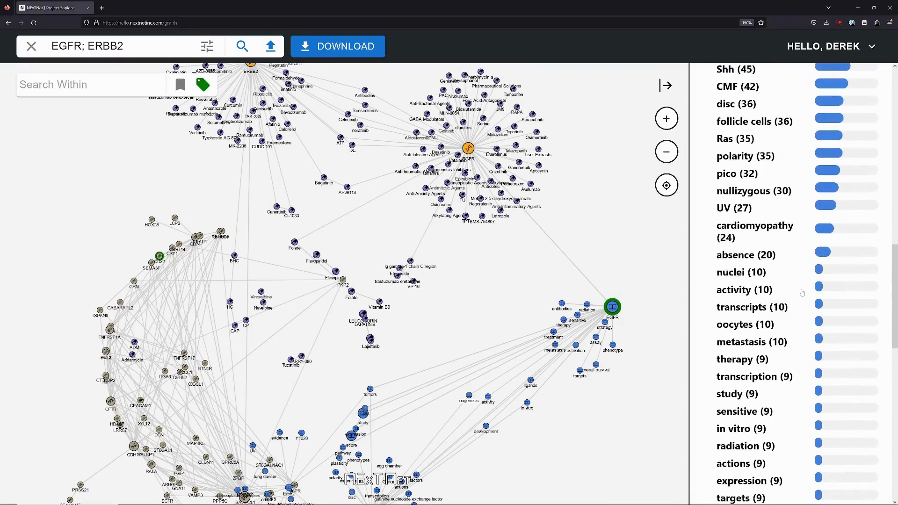
Collapse the Search Feed, download the graph as graph(3).json, and look over the clusters
left_click(664, 85)
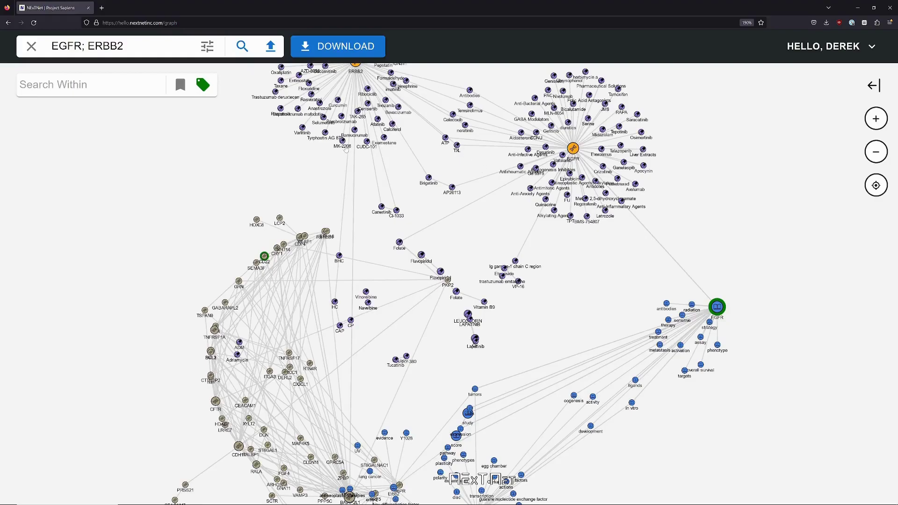
left_click(361, 46)
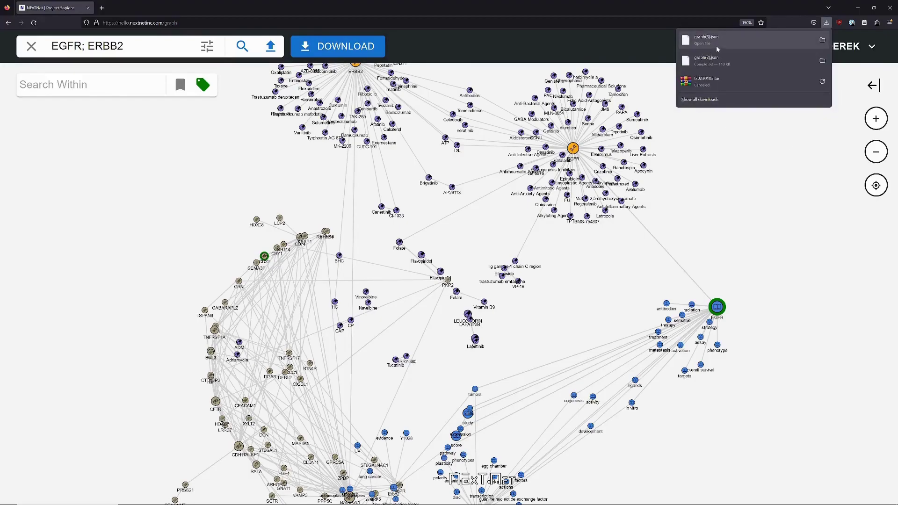
left_click(461, 54)
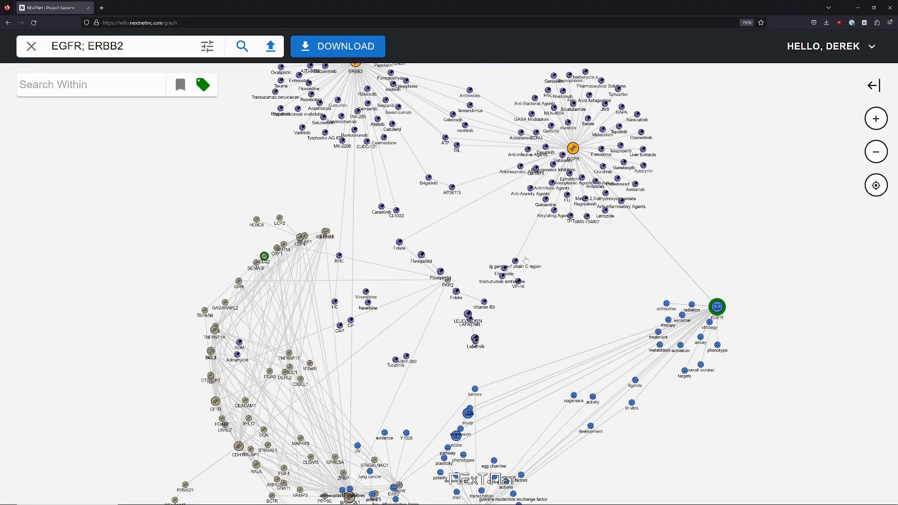
left_click_drag(581, 272, 491, 287)
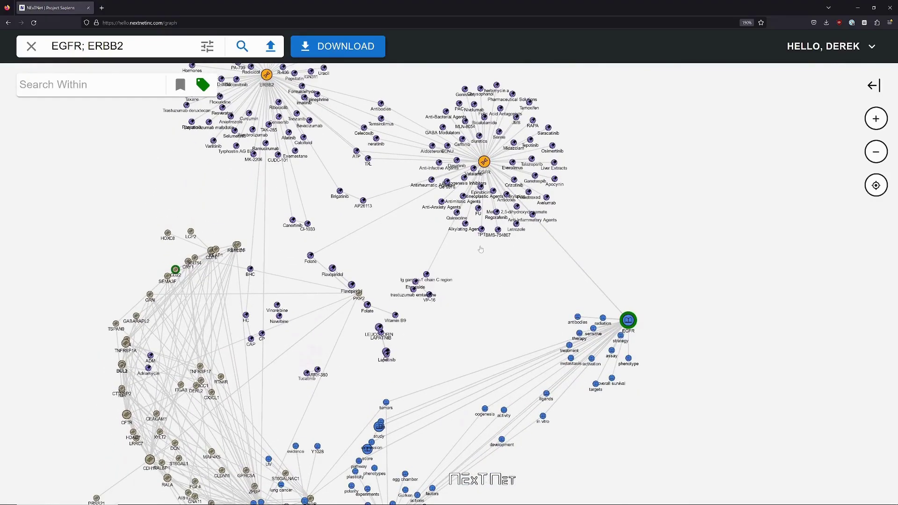
left_click_drag(481, 250, 346, 195)
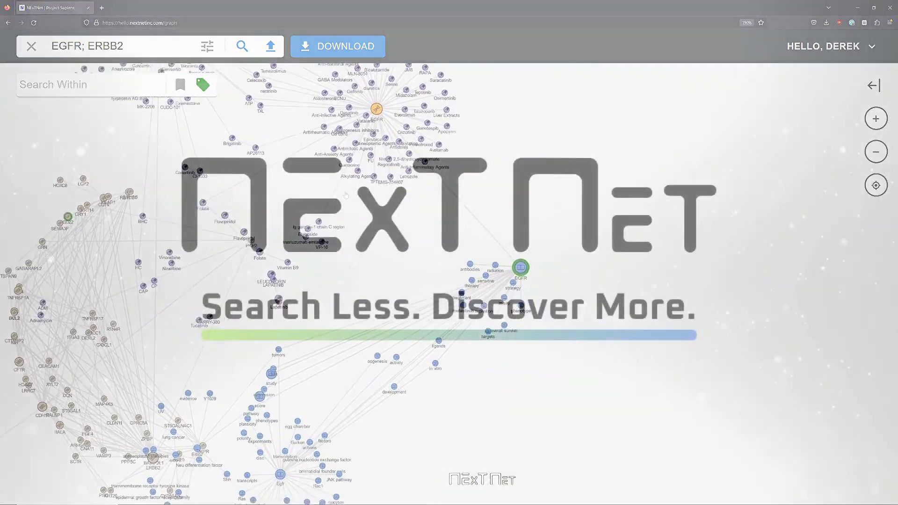